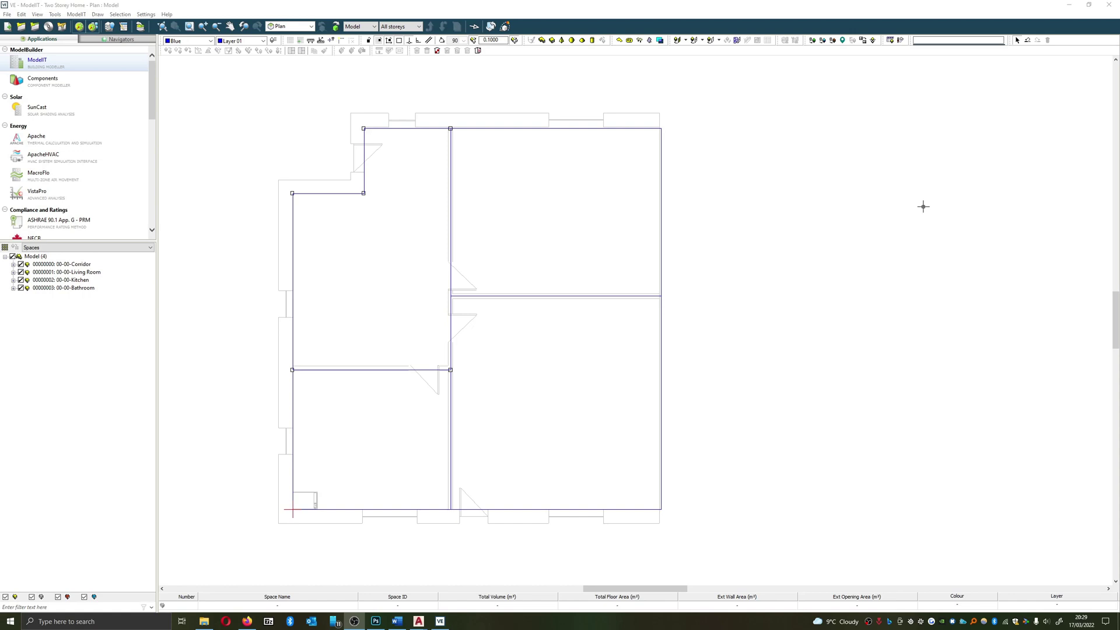
Start the Add door/opening tool and move its Place Opening panel into view.
left_click(480, 233)
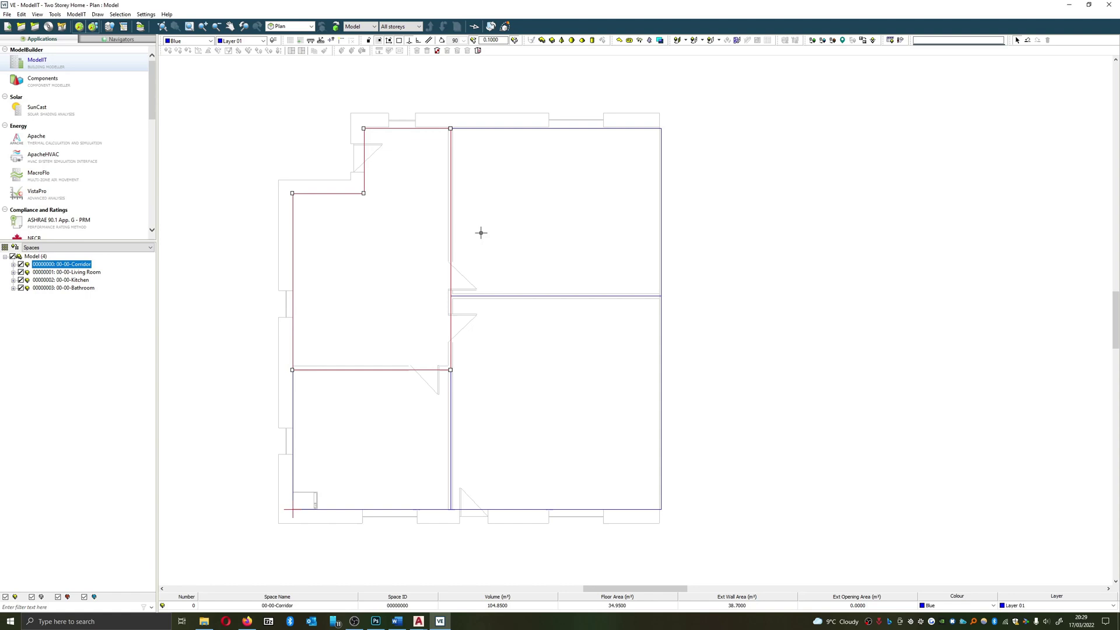
left_click(897, 312)
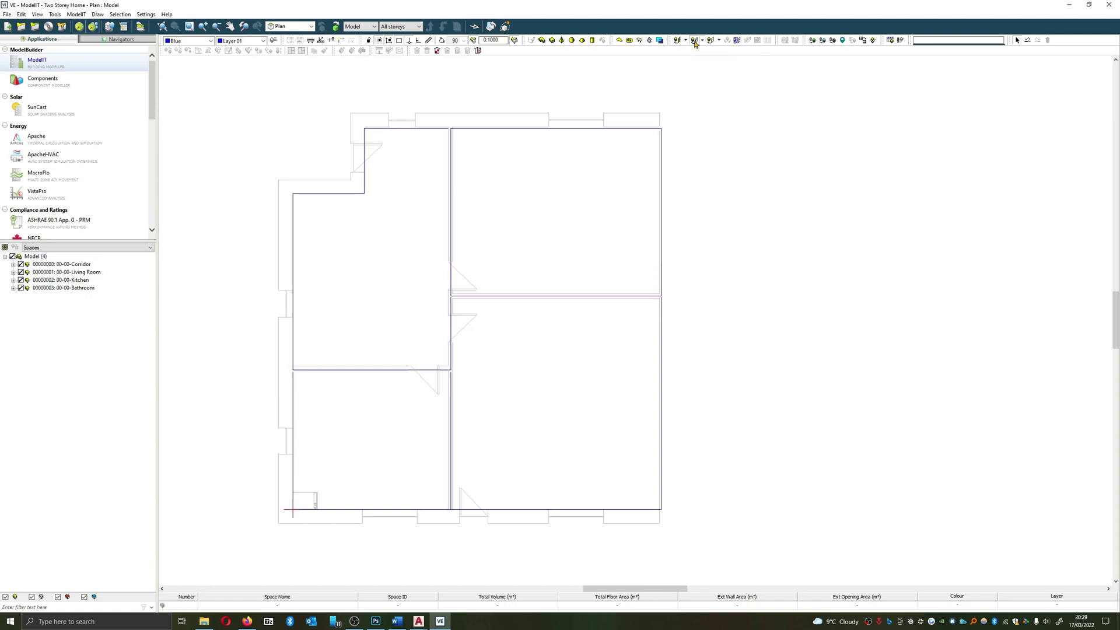
left_click(695, 41)
left_click_drag(873, 214, 489, 178)
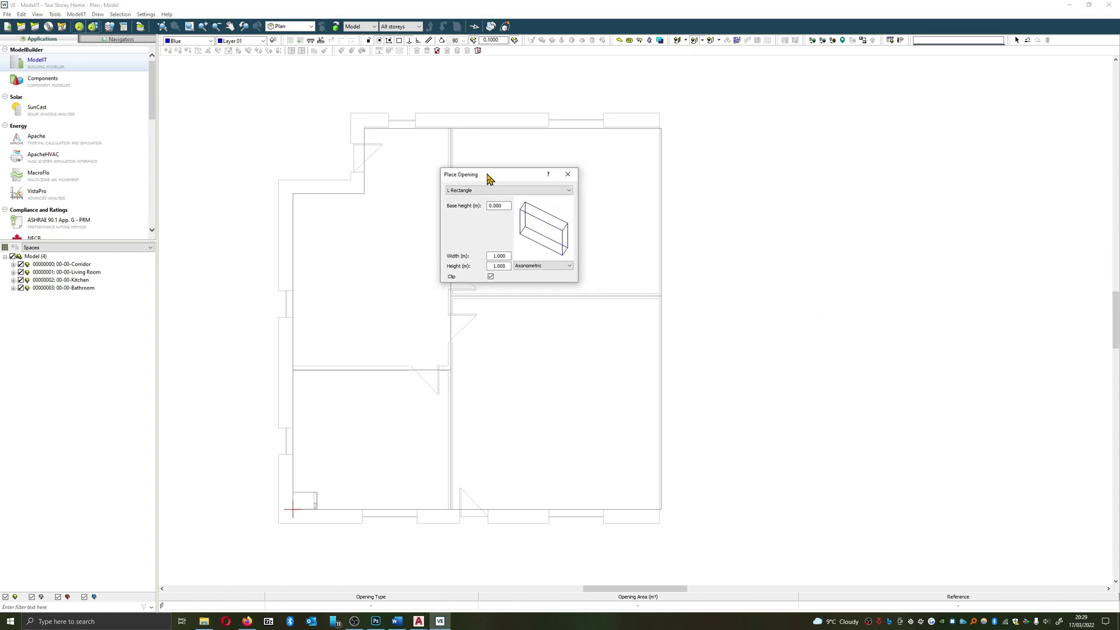
scroll(593, 114, "up", 1)
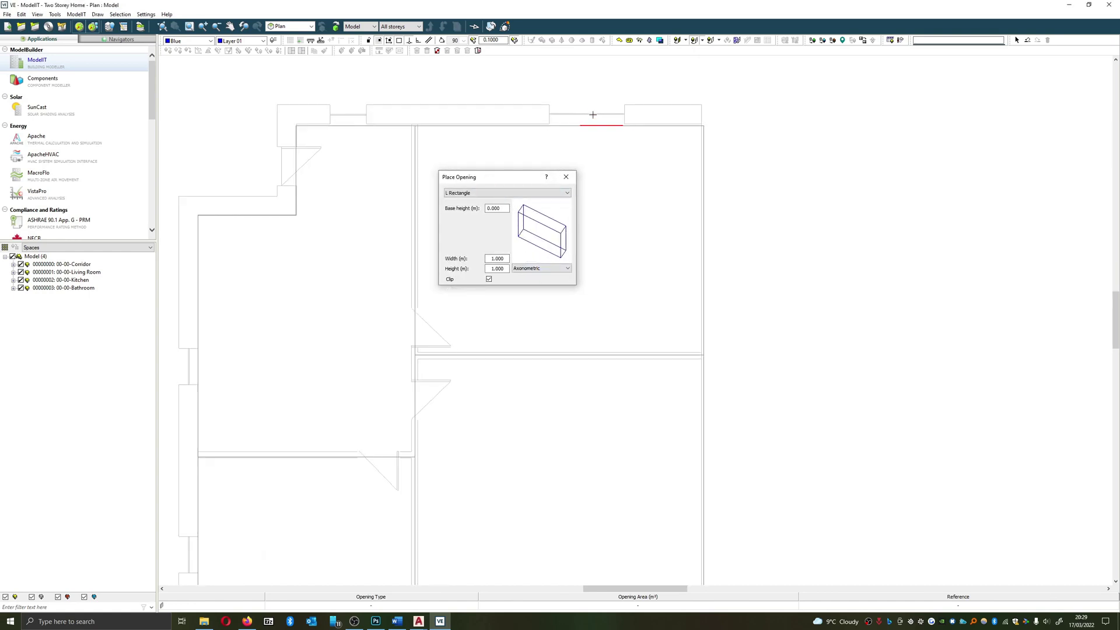
scroll(593, 115, "up", 1)
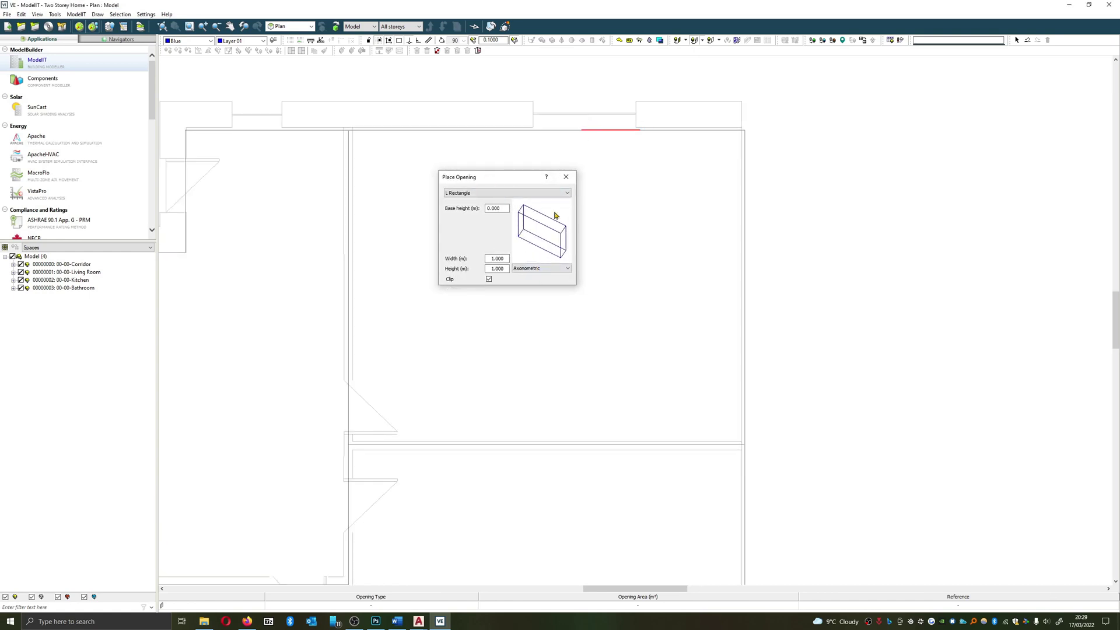
Set the opening to base height 1.2 m, width 1.8 m and height 1.2 m.
left_click(503, 209)
left_click(503, 209)
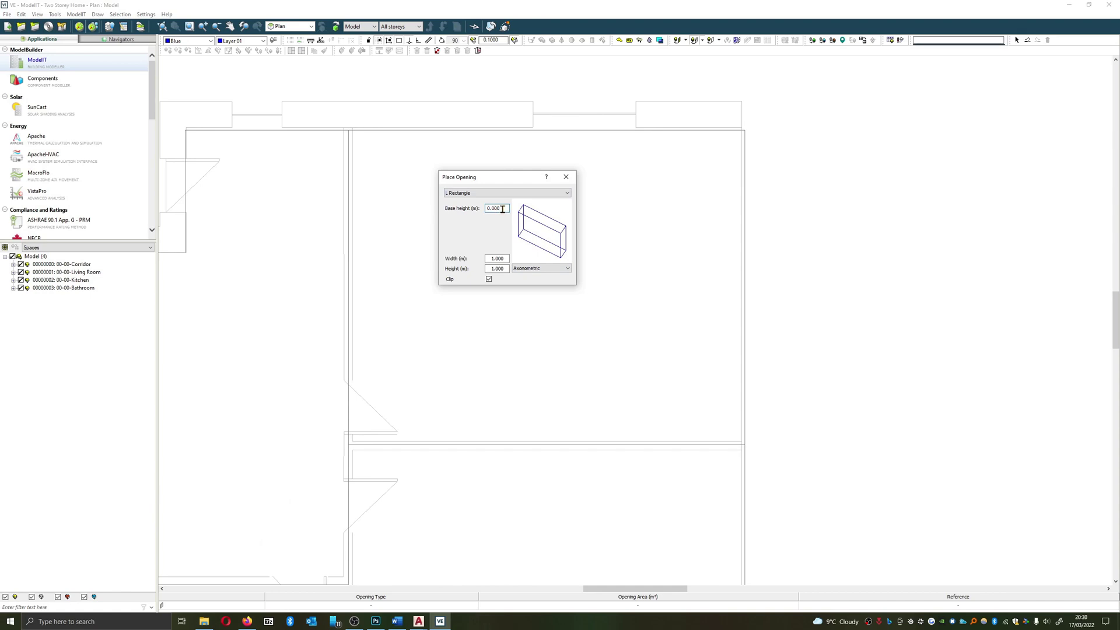
left_click_drag(503, 209, 475, 211)
type("0.1")
left_click_drag(507, 258, 477, 258)
type("1")
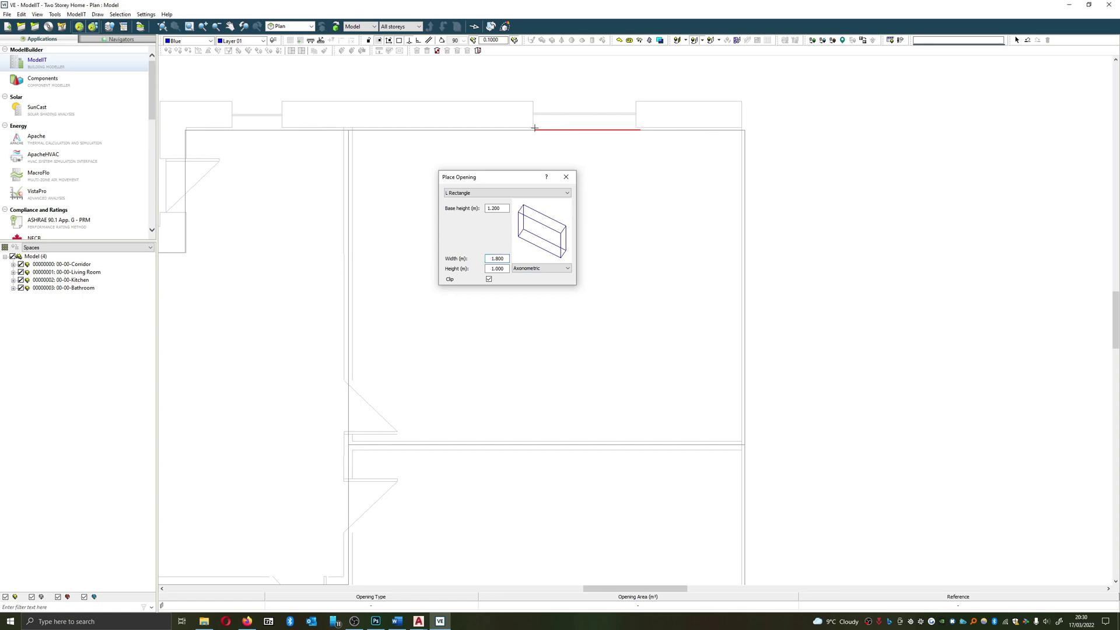
key("Tab")
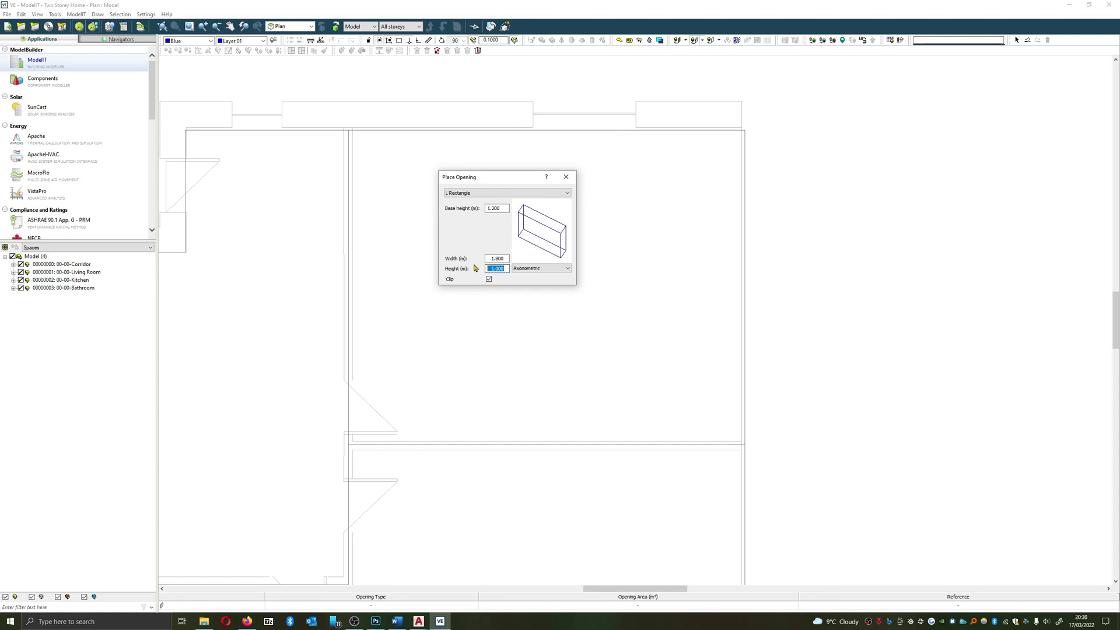
type("1.2")
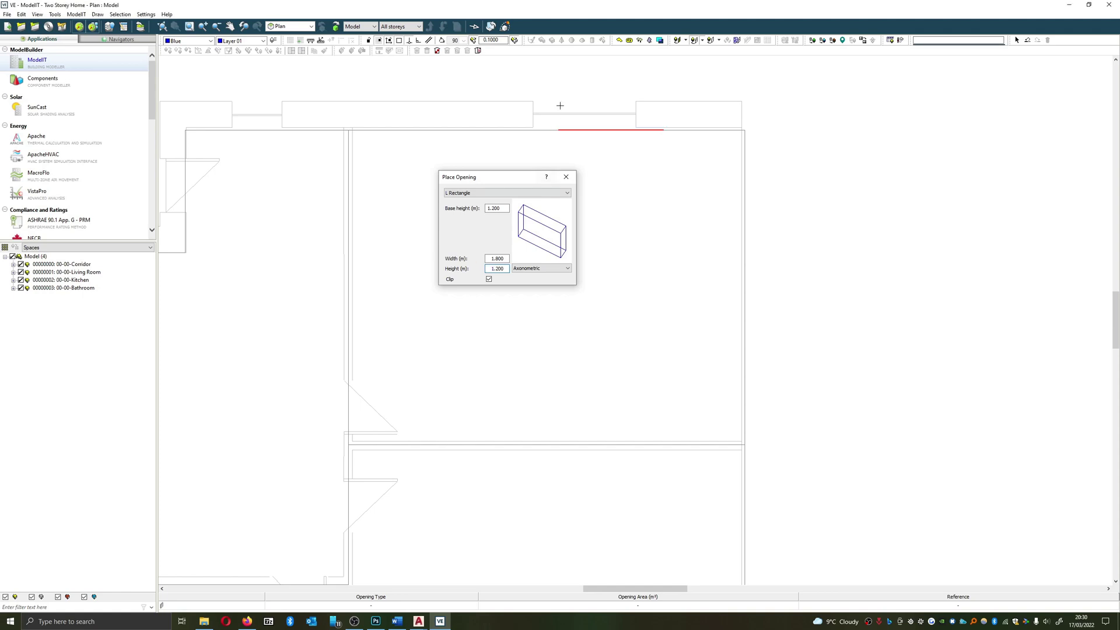
Place the 1.8 m window on the top wall and check it in Model Viewer II.
left_click(532, 130)
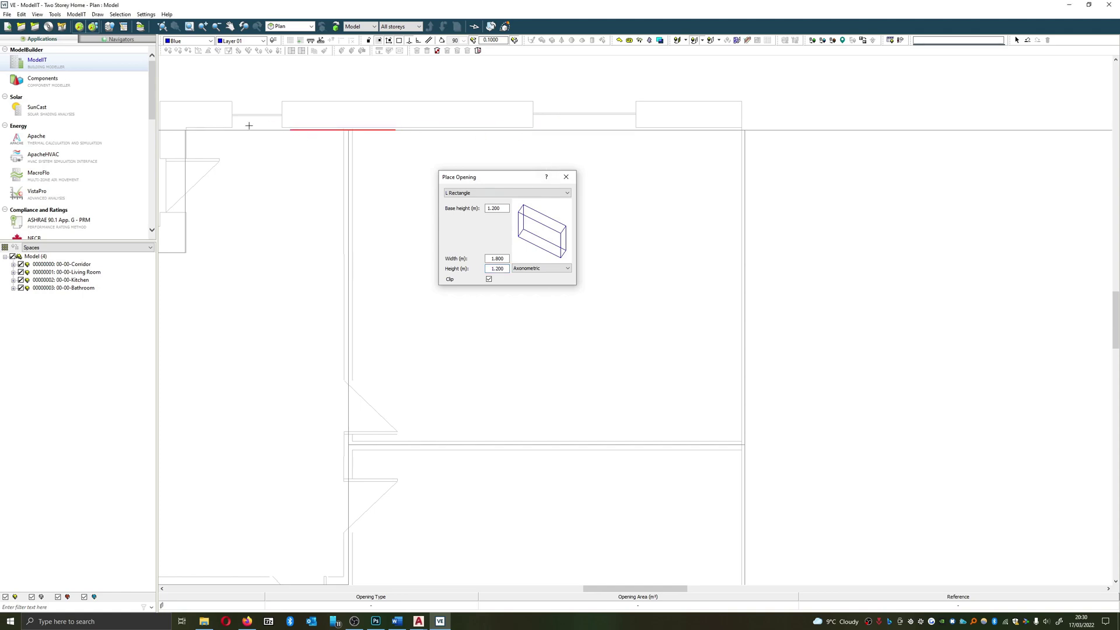
left_click(504, 27)
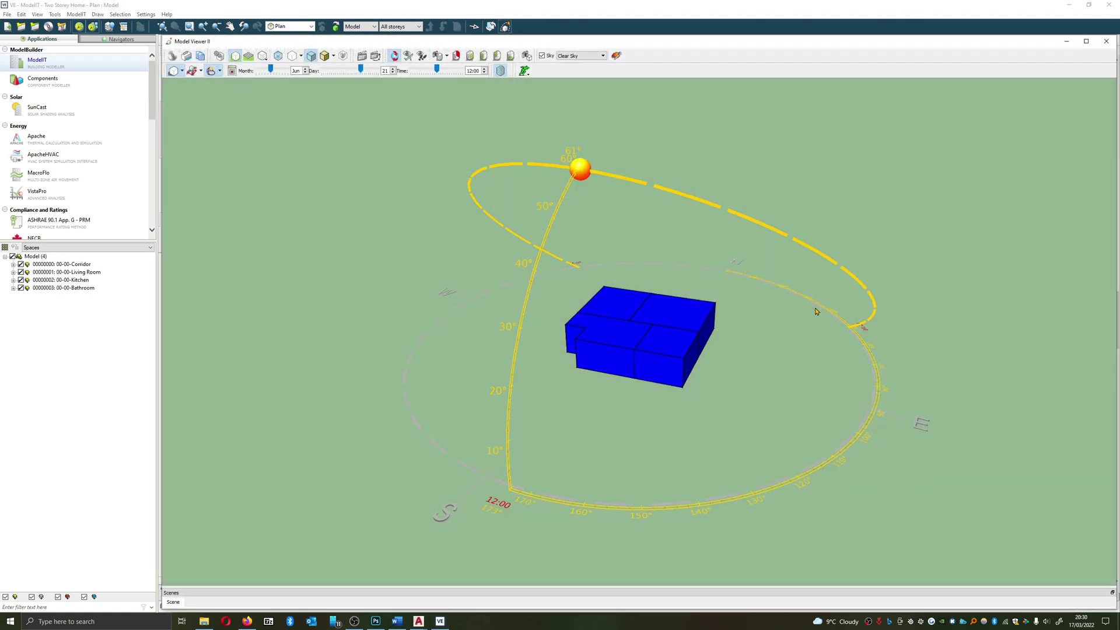
left_click_drag(816, 311, 617, 343)
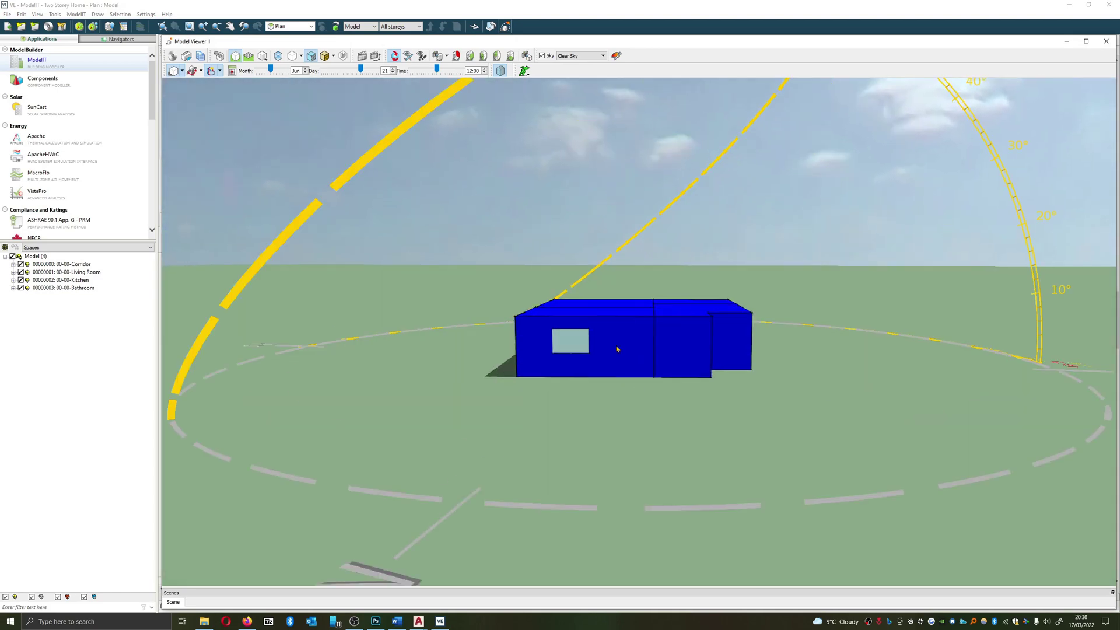
scroll(610, 335, "up", 5)
scroll(599, 237, "down", 3)
Back in the plan, place a 1.8 m window on the lower exterior wall.
left_click(486, 8)
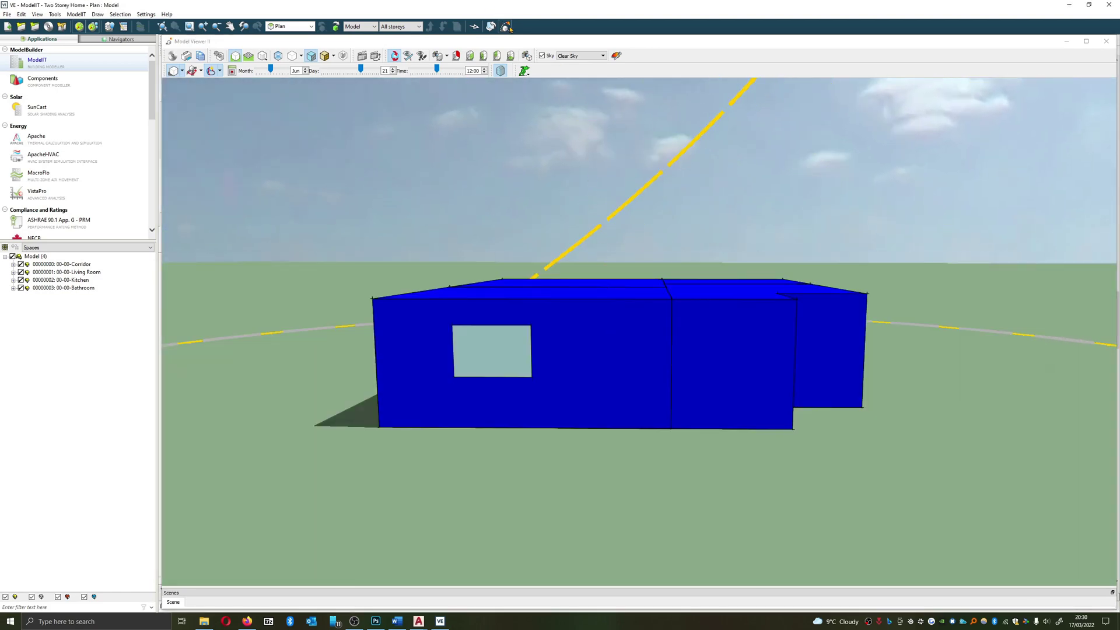
scroll(529, 163, "down", 2)
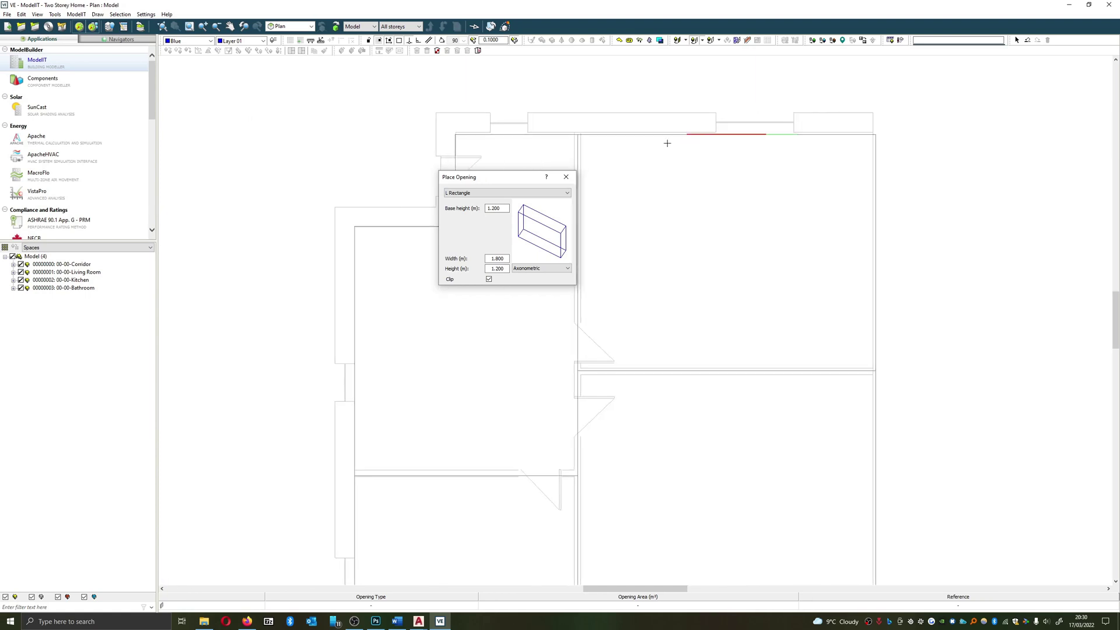
middle_click_drag(769, 396, 743, 173)
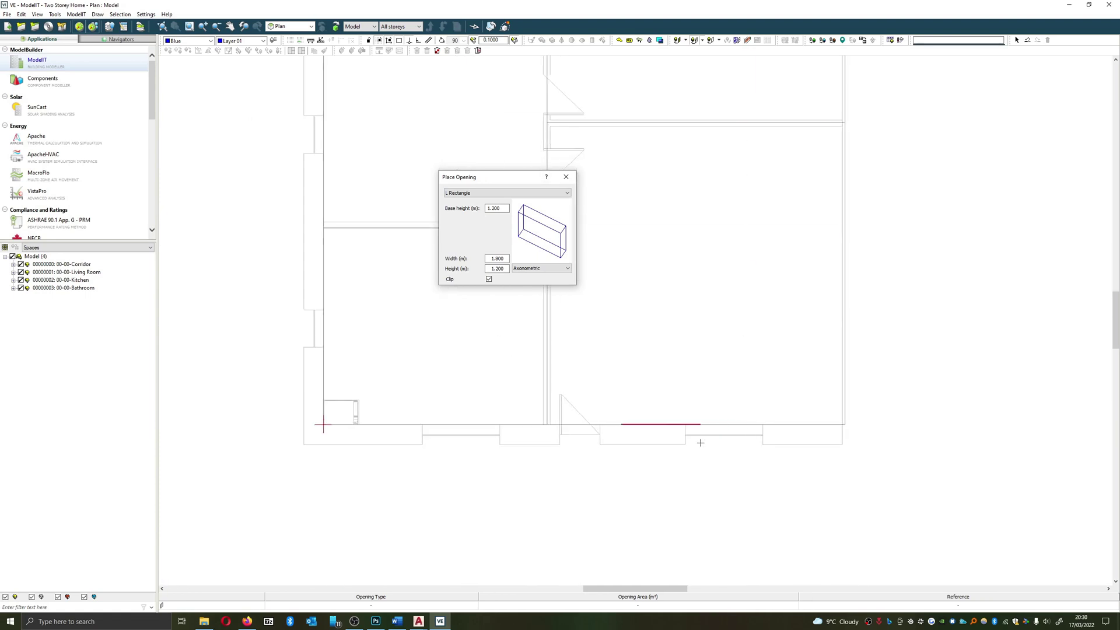
left_click(765, 433)
Reduce the opening width to 0.9 m and place that window on the top wall.
double_click(496, 208)
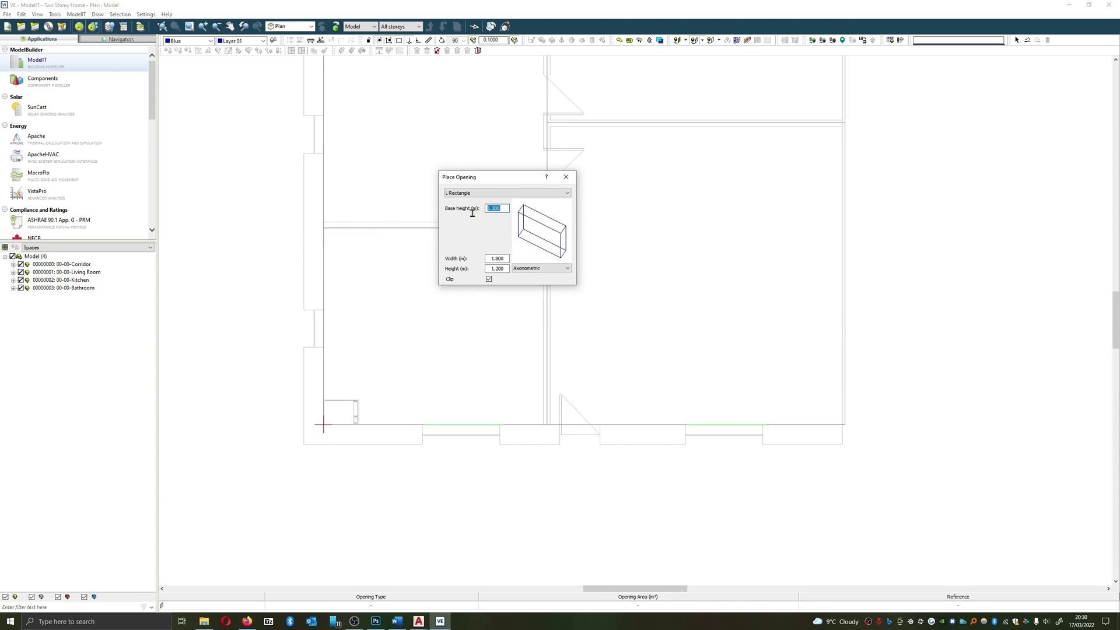
double_click(505, 258)
type("0")
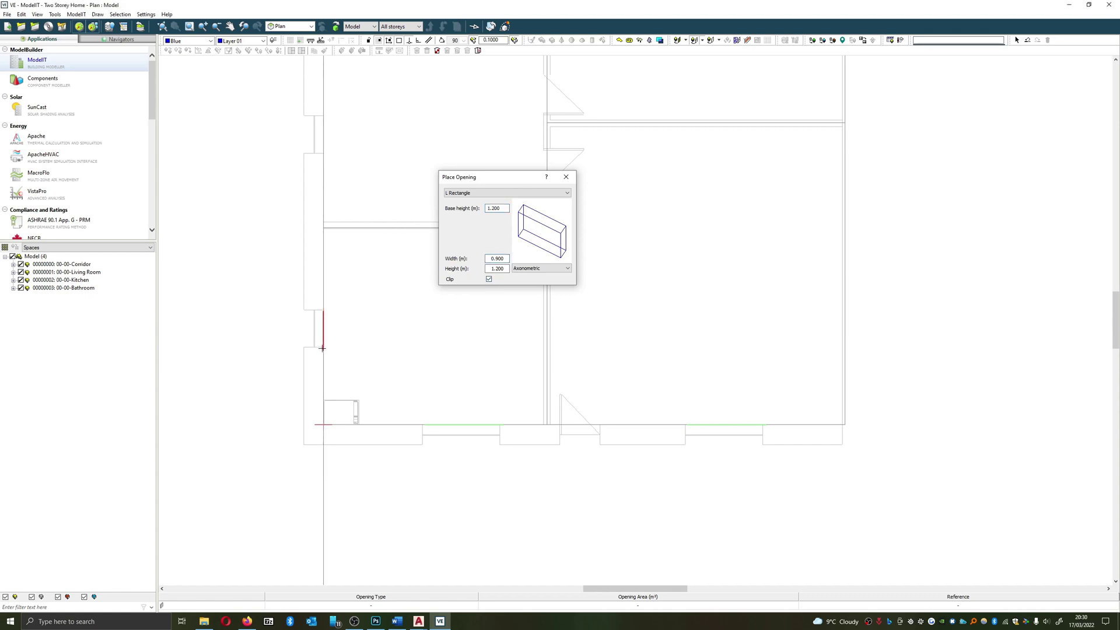
middle_click_drag(457, 90, 361, 349)
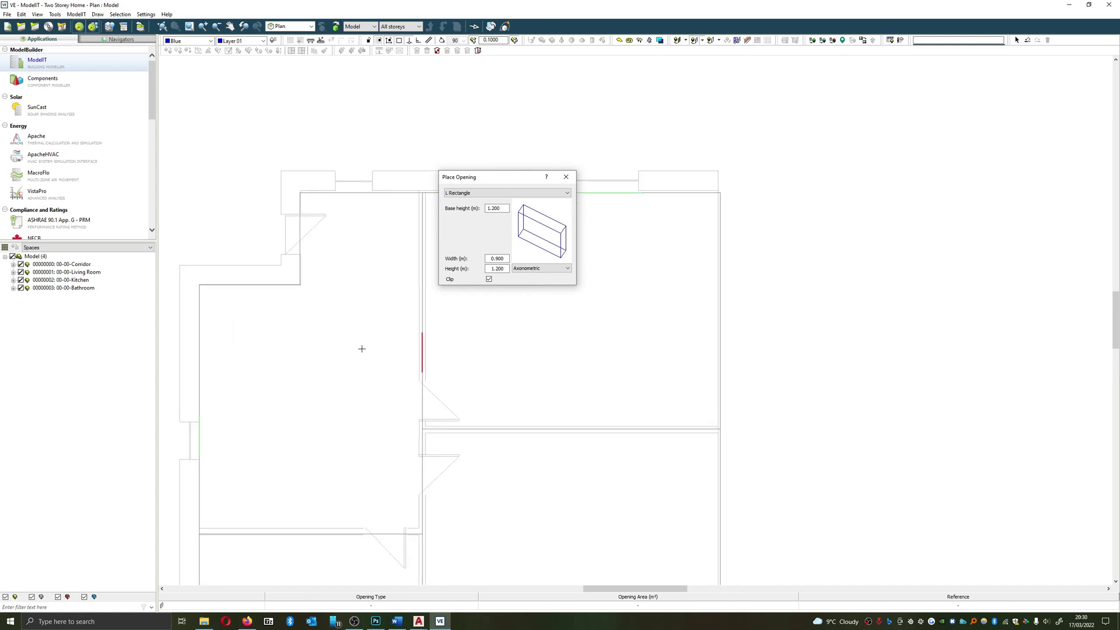
left_click(354, 193)
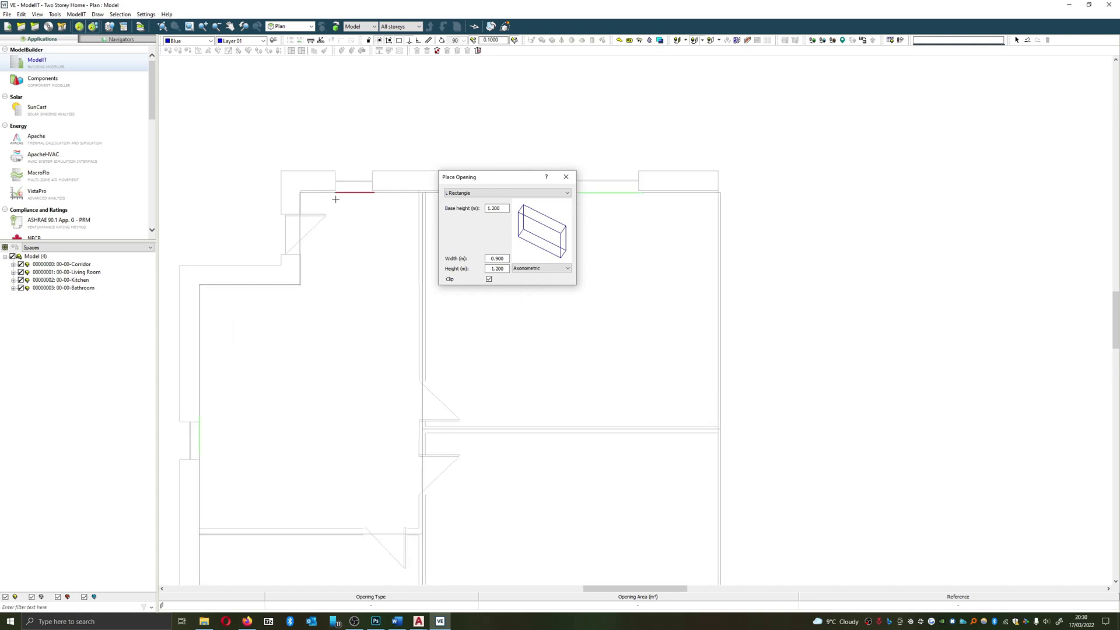
Close the Place Opening settings and reframe the floor plan on the house.
left_click(566, 178)
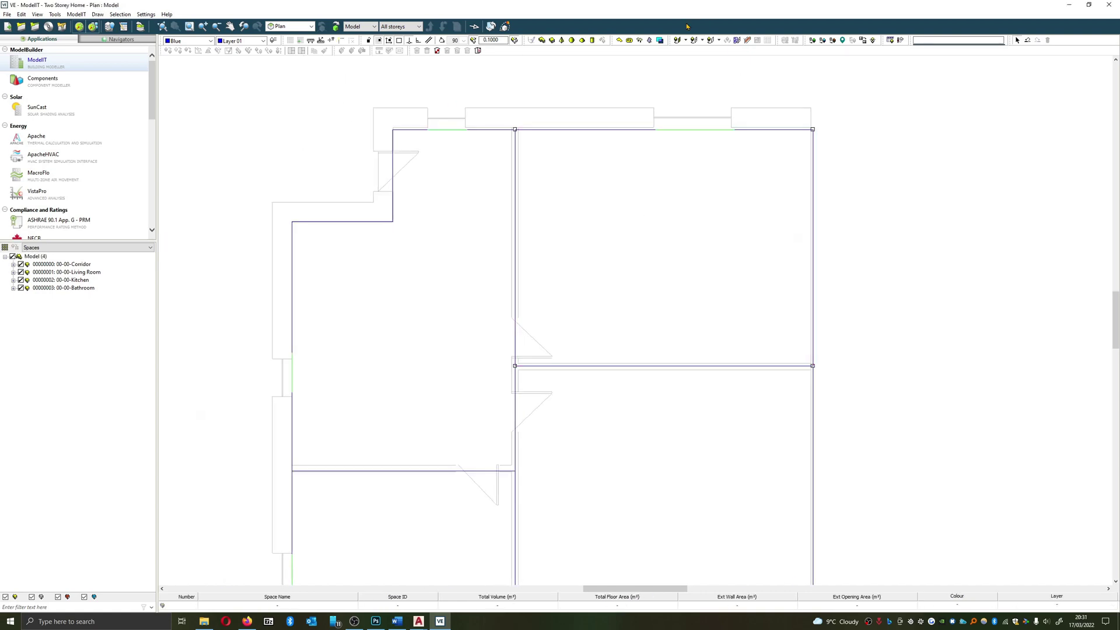
left_click(698, 269)
scroll(698, 269, "down", 1)
middle_click_drag(677, 125, 652, 212)
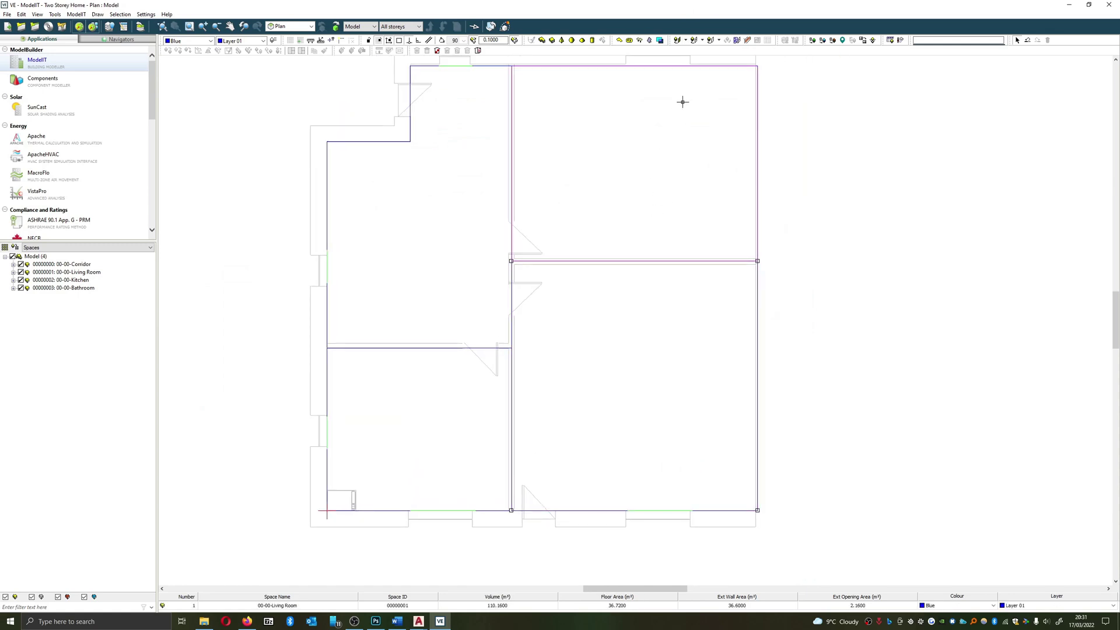
left_click(690, 59)
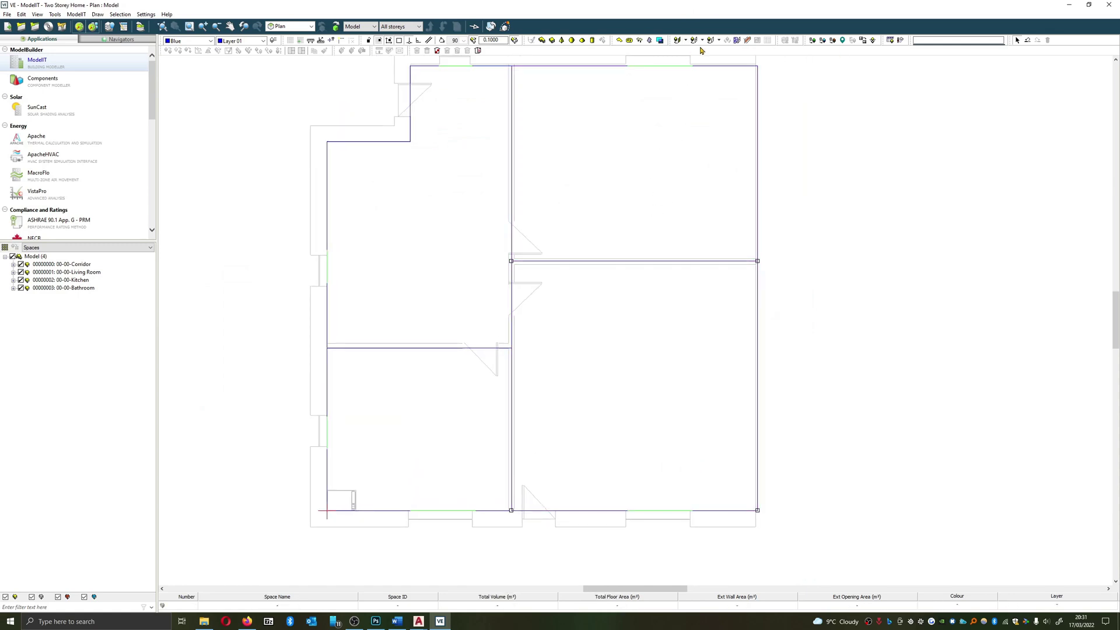
Set the Add window/door to wall tool to Plane 1.2 m and Height 1.2 m.
left_click(738, 42)
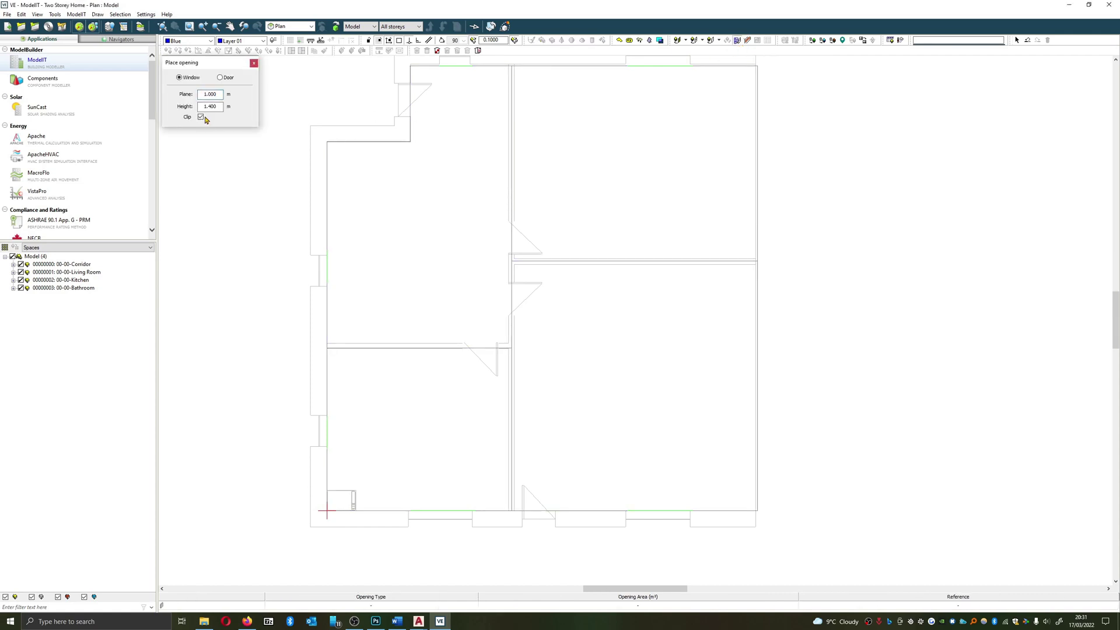
double_click(210, 94)
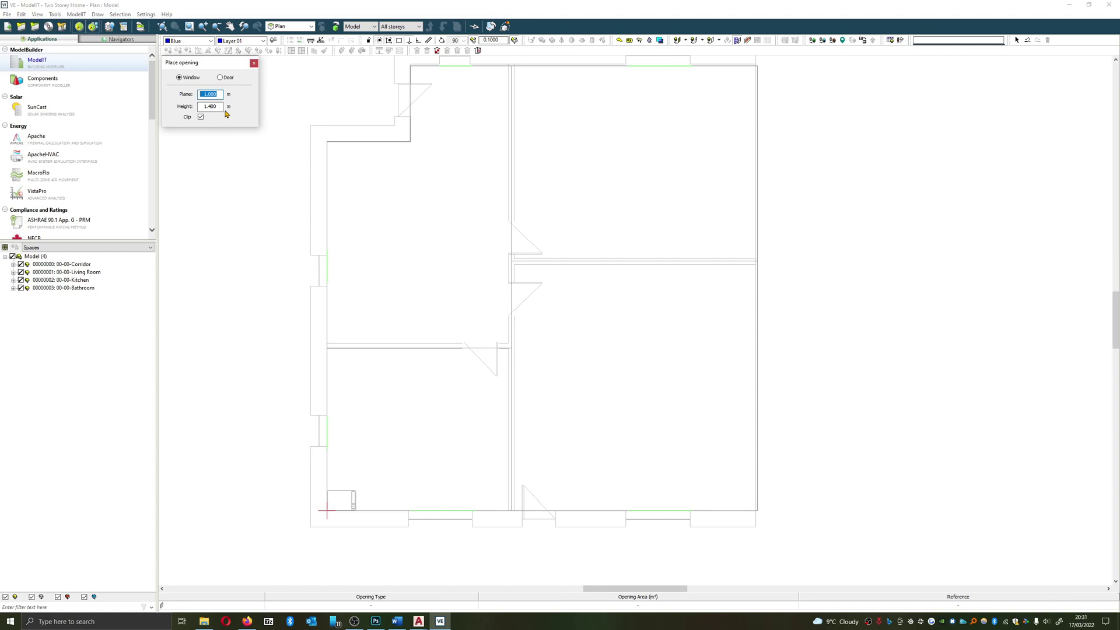
type("1.2")
key("Tab")
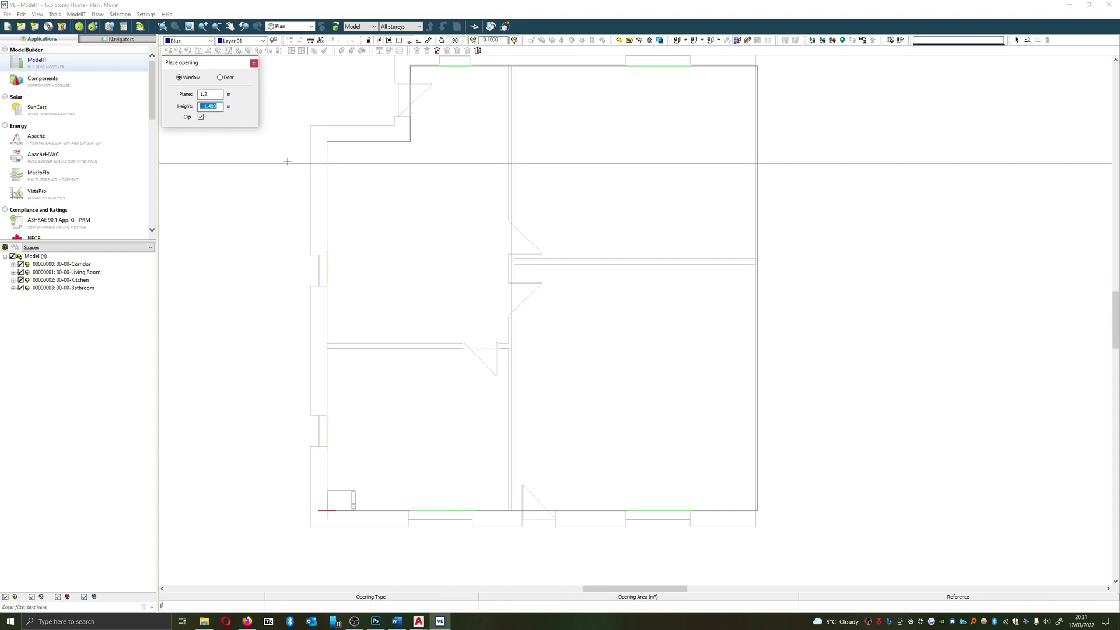
type("1.2")
Draw two windows along the top exterior wall.
scroll(478, 299, "up", 2)
scroll(532, 227, "up", 2)
scroll(456, 218, "up", 1)
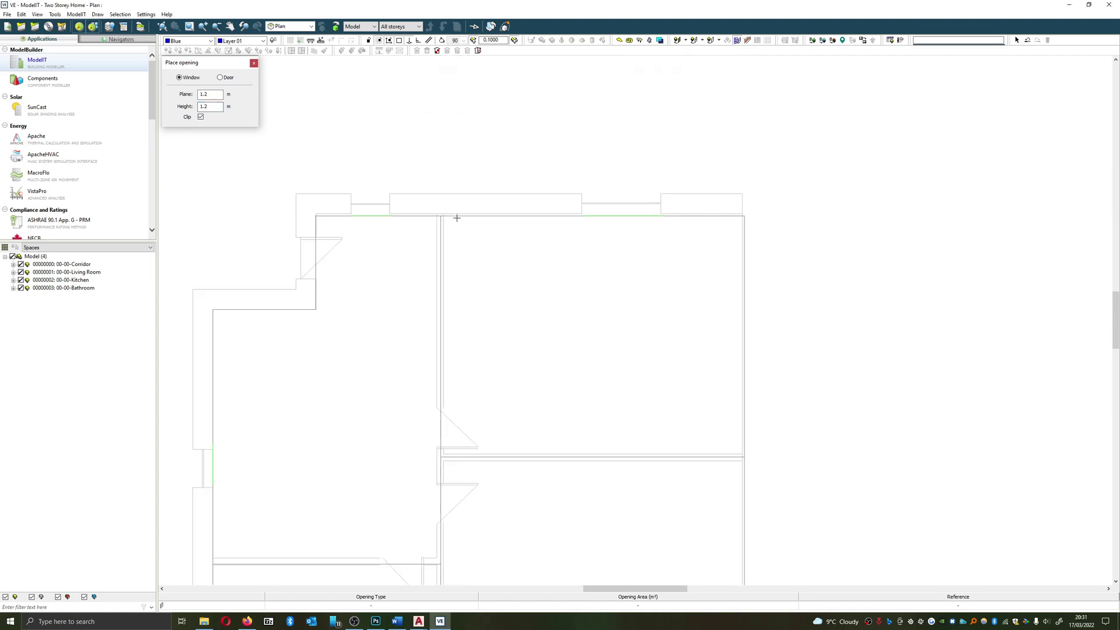
left_click(456, 218)
left_click(551, 217)
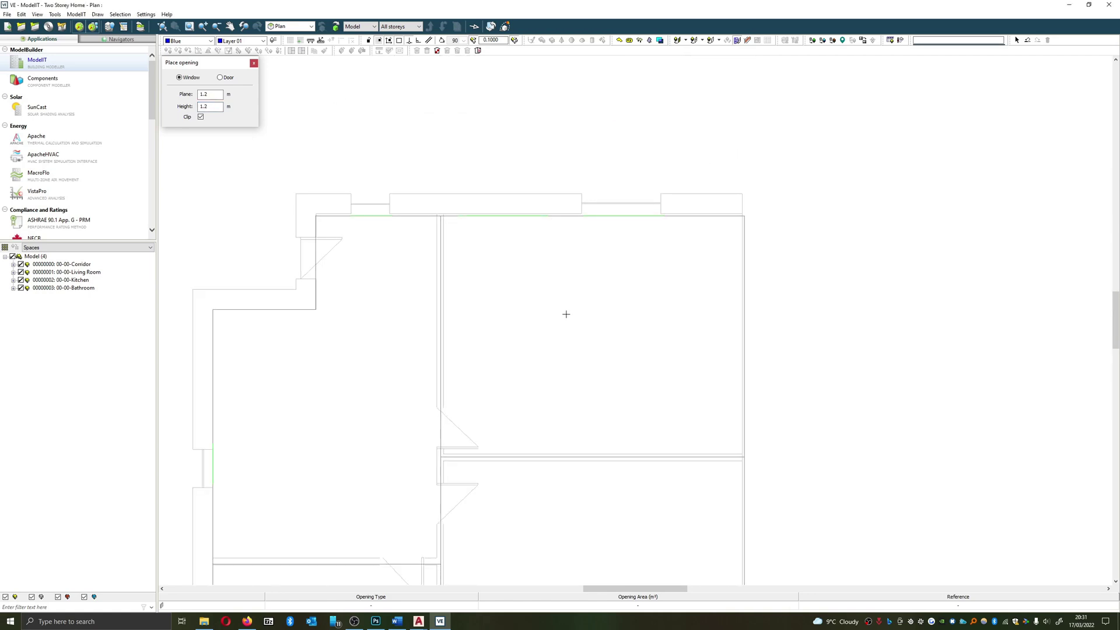
left_click(694, 214)
left_click(736, 234)
Orbit the house in Model Viewer II to inspect the new windows, then close it.
left_click(253, 64)
left_click(505, 26)
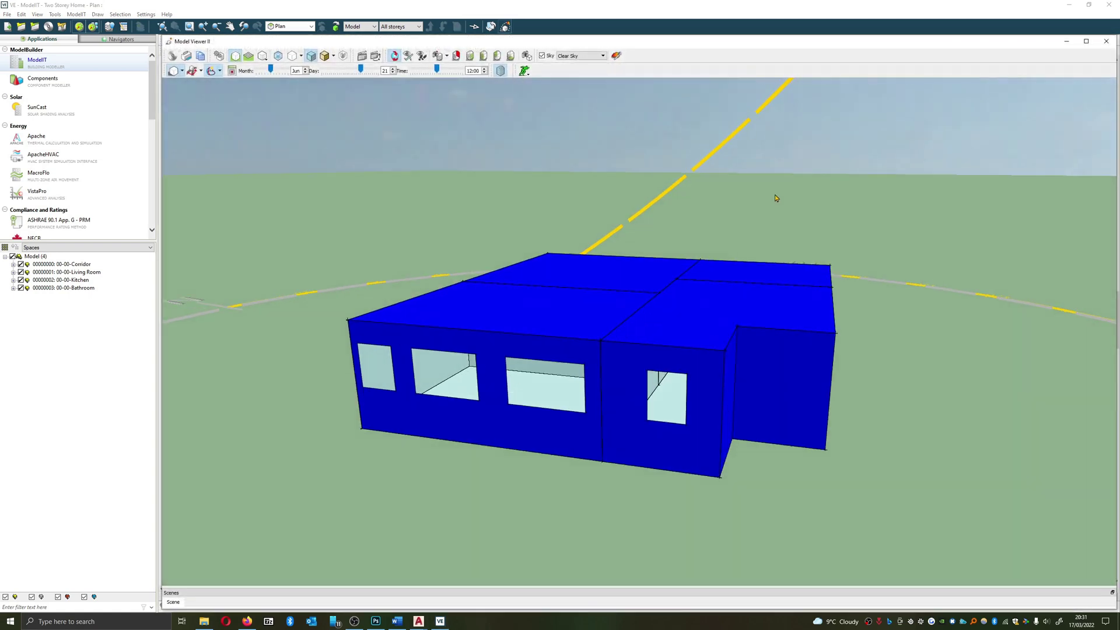
left_click_drag(776, 198, 831, 210)
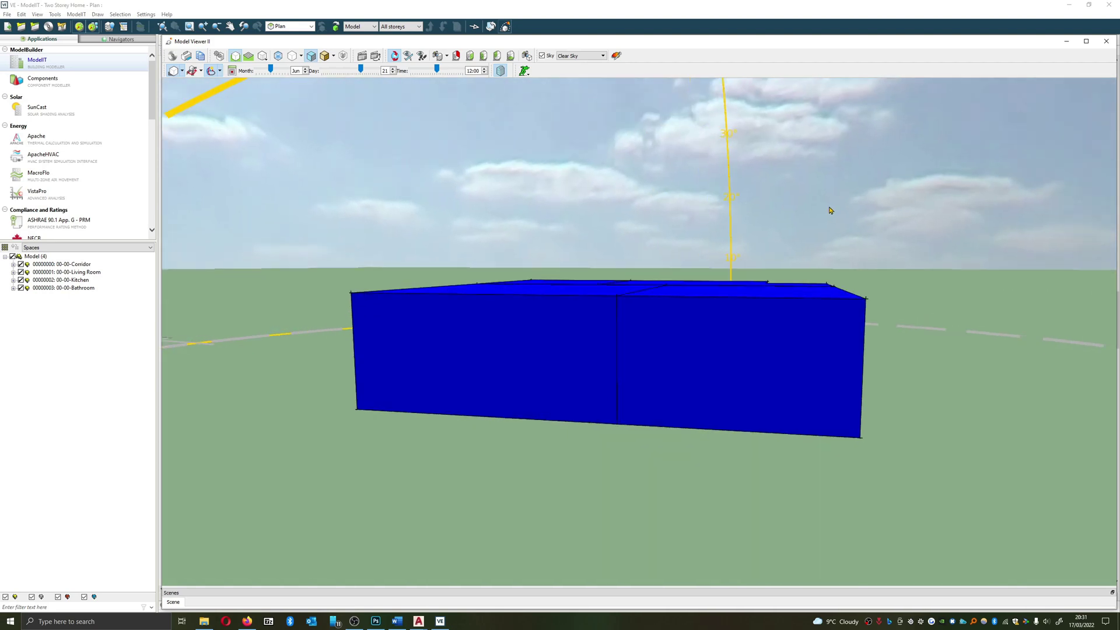
left_click(1107, 41)
Select the Corridor space in the floor plan.
left_click(630, 351)
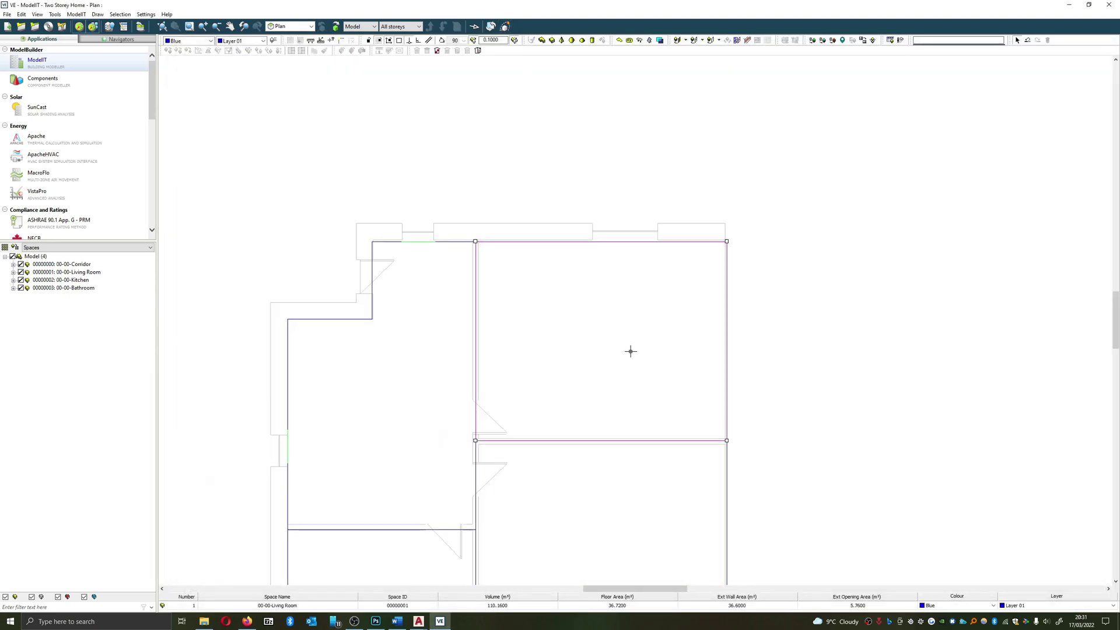
scroll(530, 169, "down", 2)
scroll(536, 162, "up", 2)
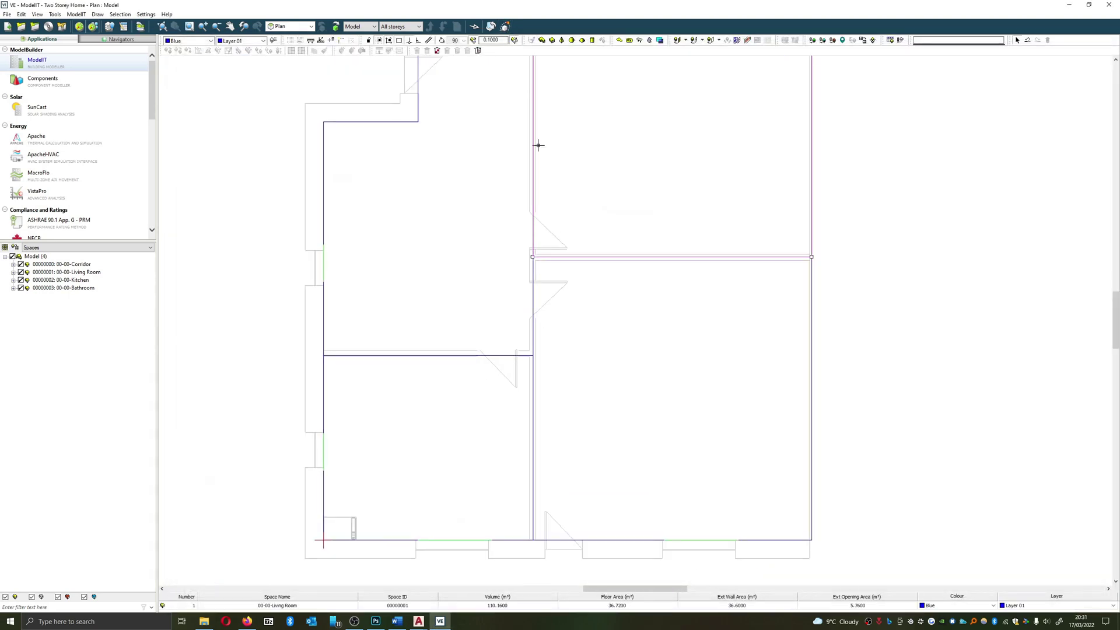
scroll(537, 145, "down", 1)
left_click(438, 235)
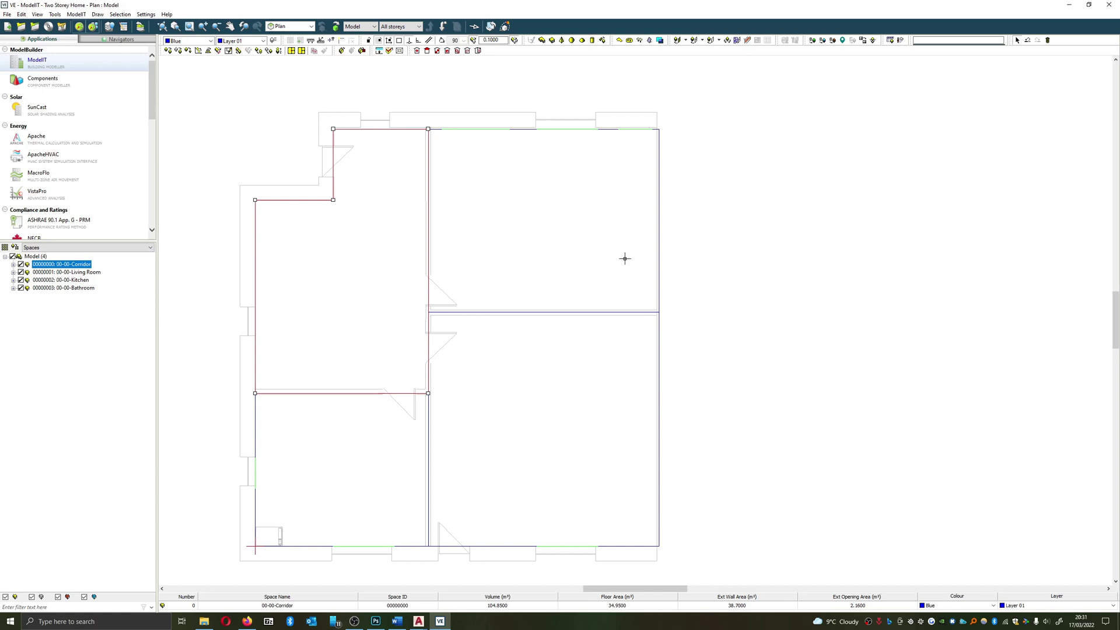
left_click(860, 218)
left_click_drag(197, 100, 741, 586)
left_click(780, 474)
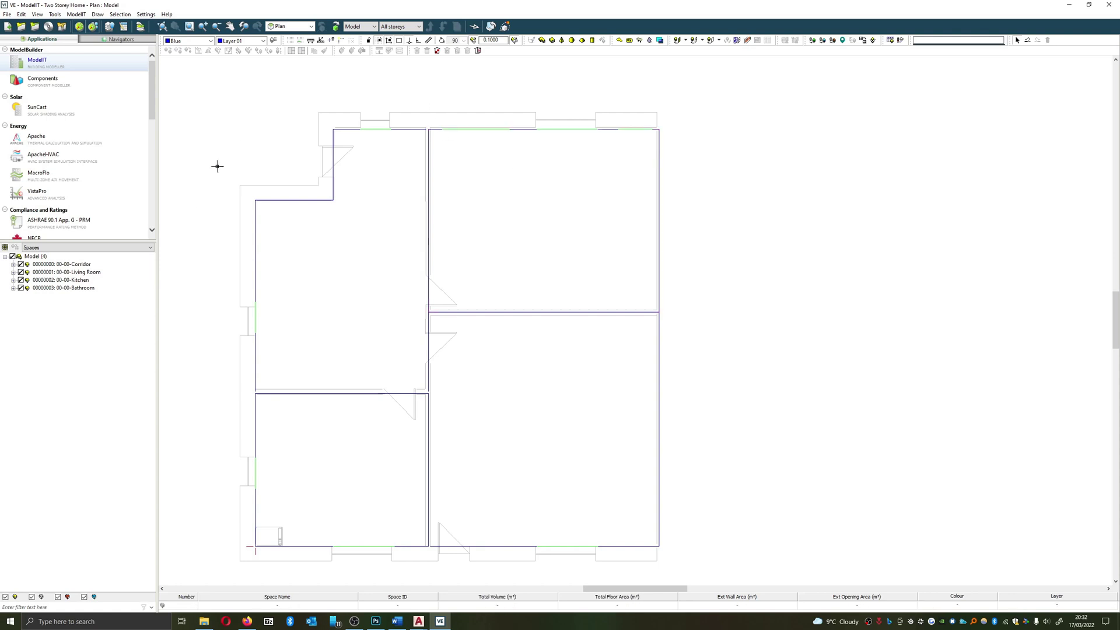
left_click(410, 269)
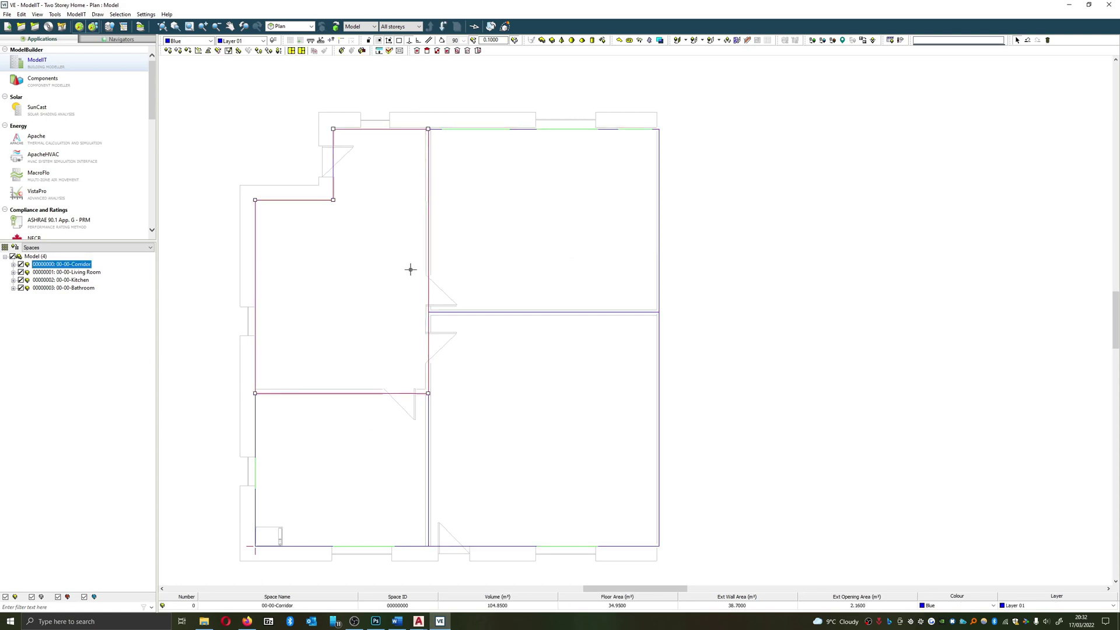
Move down into the Corridor and select its long wall with the window.
left_click(442, 28)
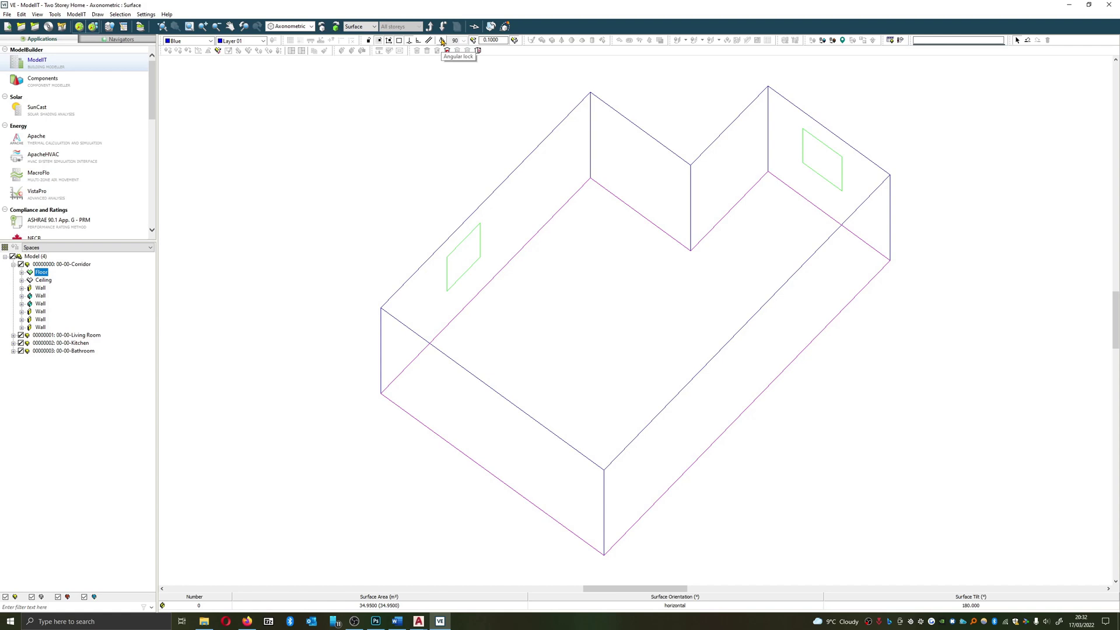
left_click(540, 148)
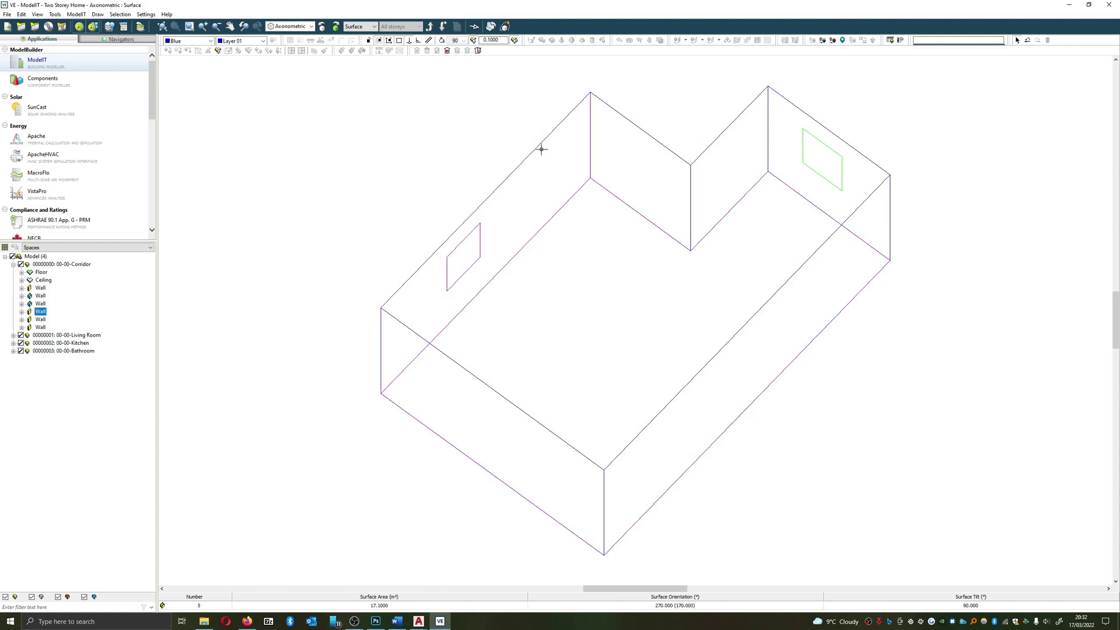
left_click(669, 149)
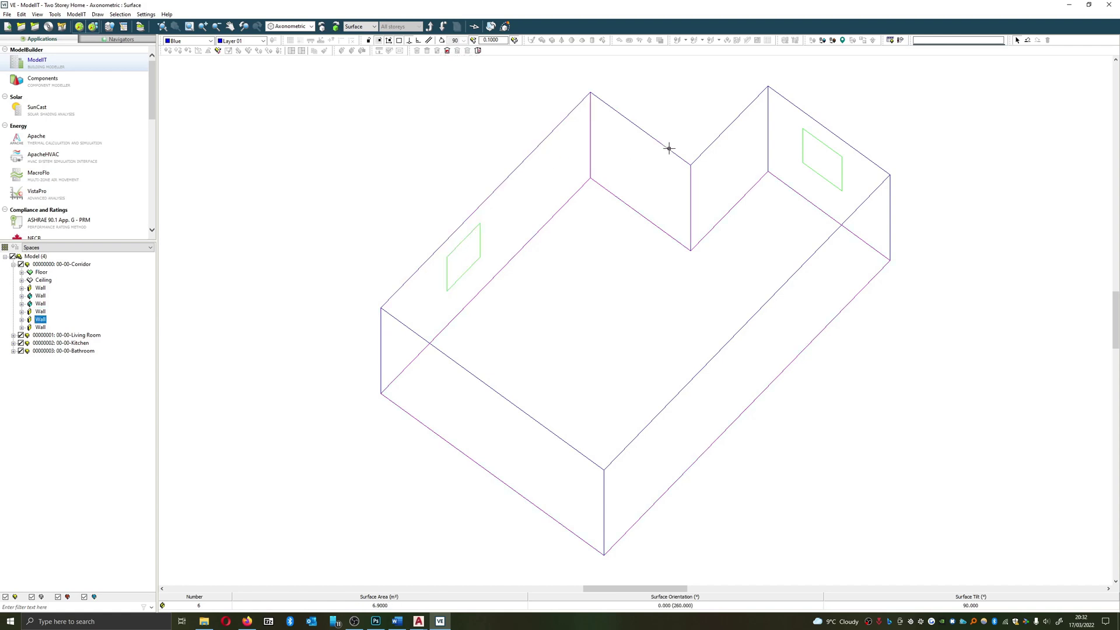
left_click(780, 138)
left_click(445, 300)
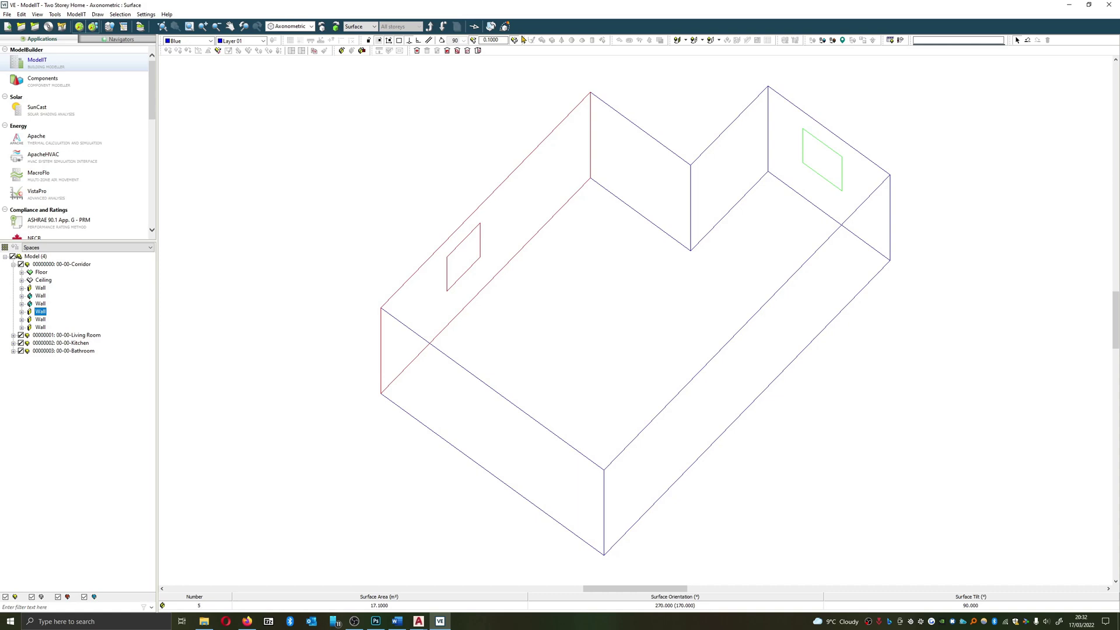
Open the long wall's opening view and draw two new windows beside the existing one.
left_click(443, 26)
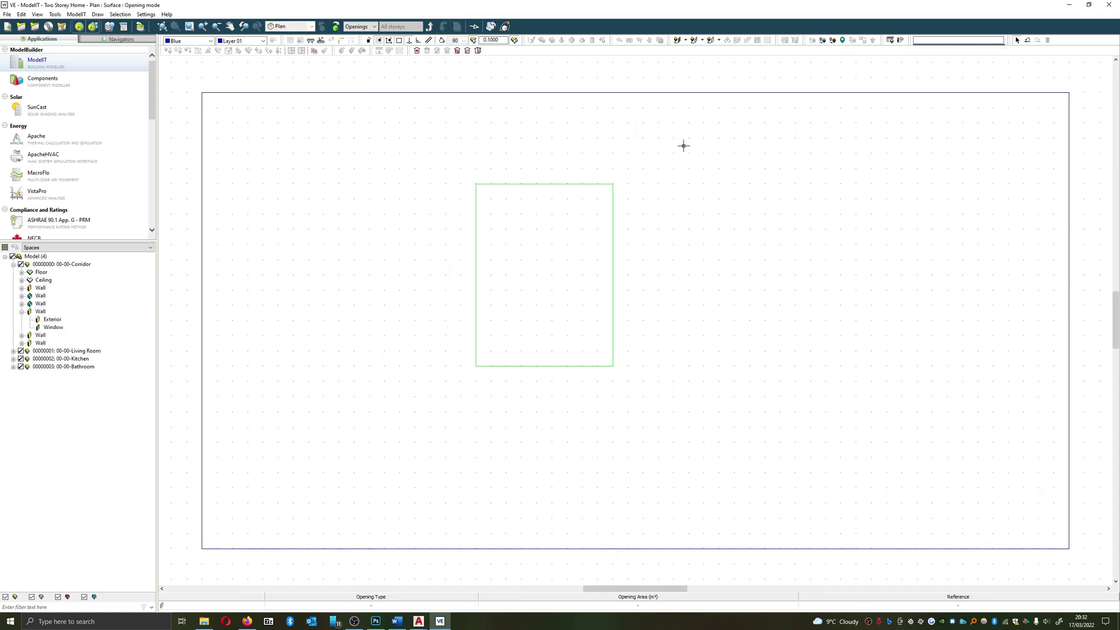
middle_click_drag(682, 143, 482, 155)
scroll(620, 138, "down", 1)
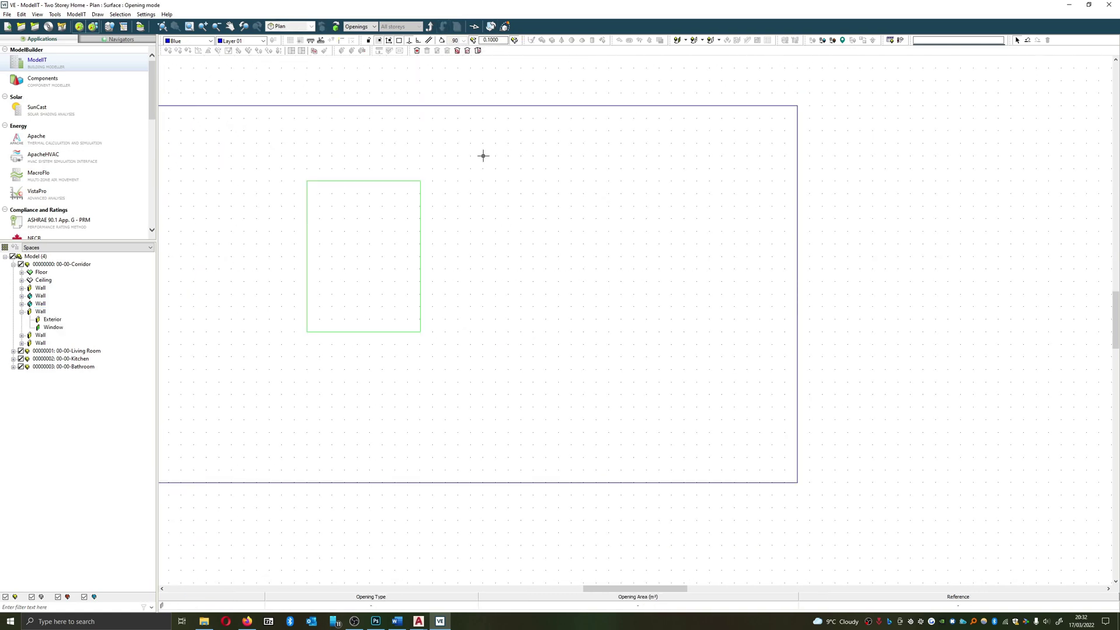
left_click(693, 45)
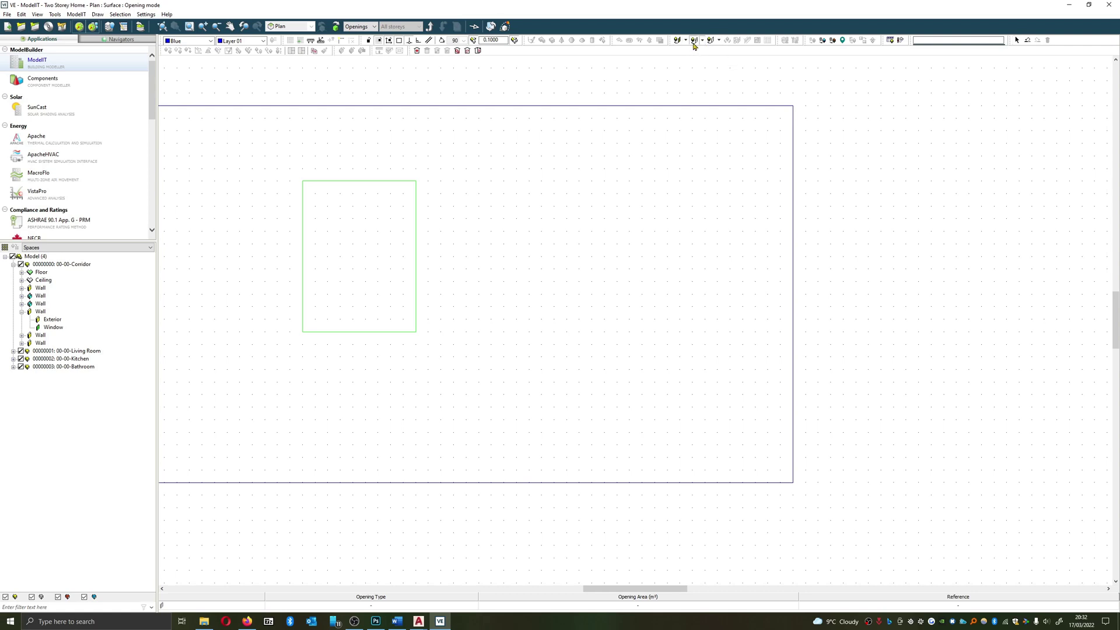
left_click(466, 269)
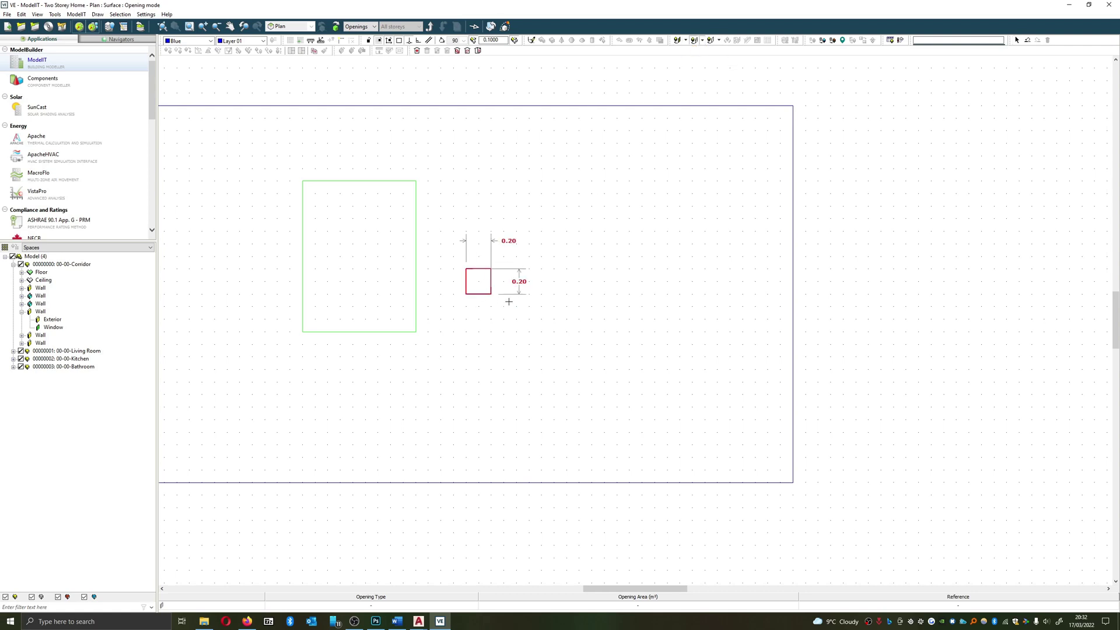
left_click(592, 332)
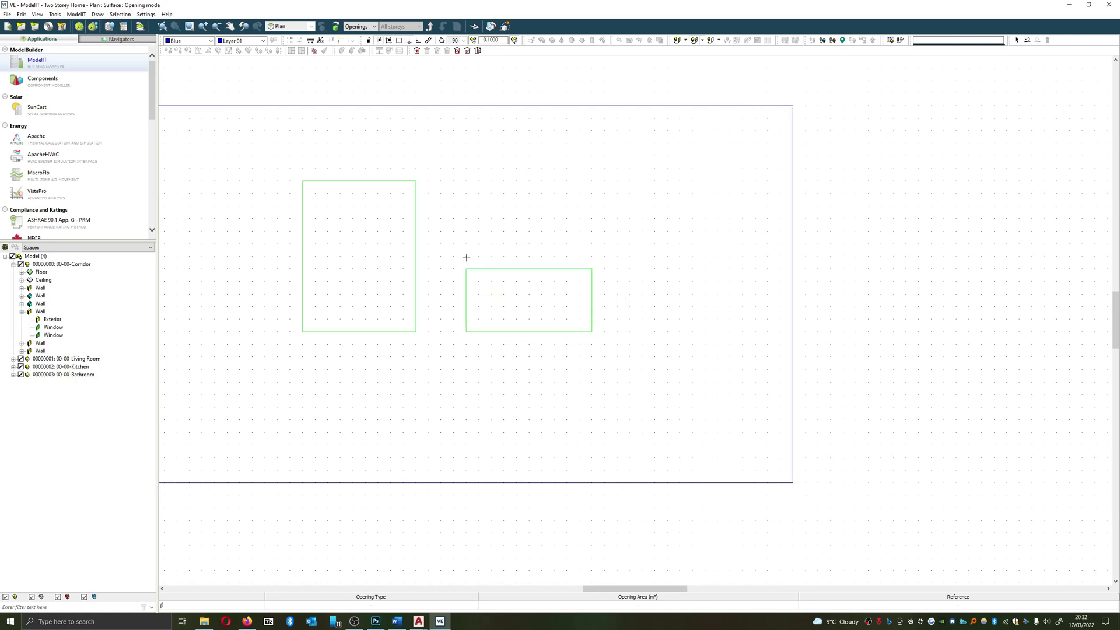
left_click(466, 257)
left_click(592, 181)
Move back up to the whole-house Model level.
scroll(647, 298, "down", 1)
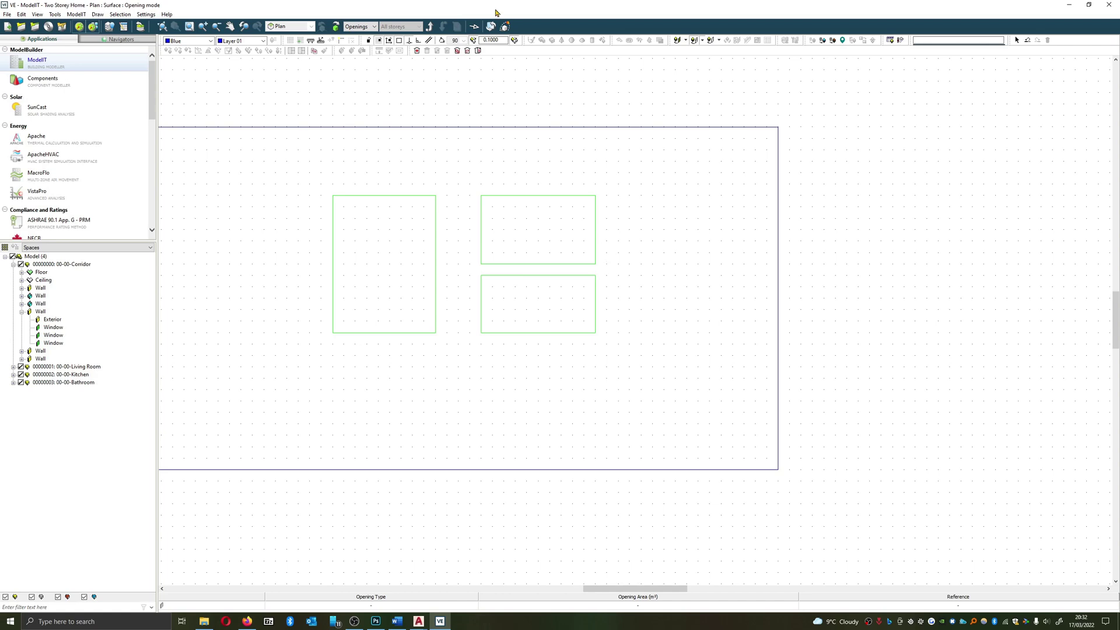
left_click(432, 26)
left_click(443, 26)
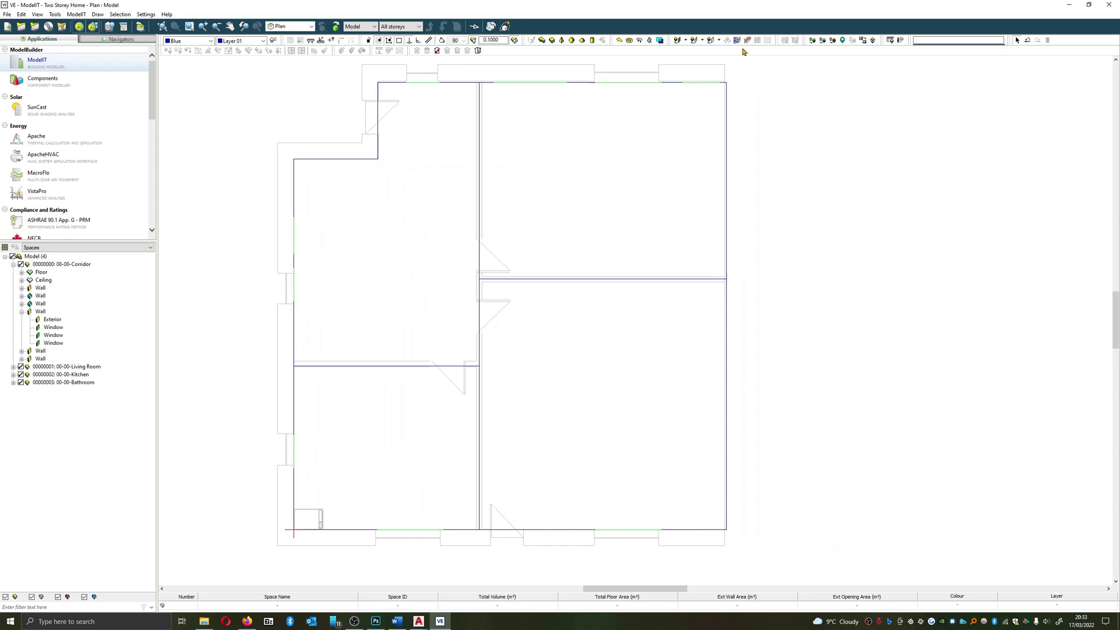
Box-select all four spaces and open Edit glazing, doors and louvres, showing the 20% entry.
left_click(430, 200)
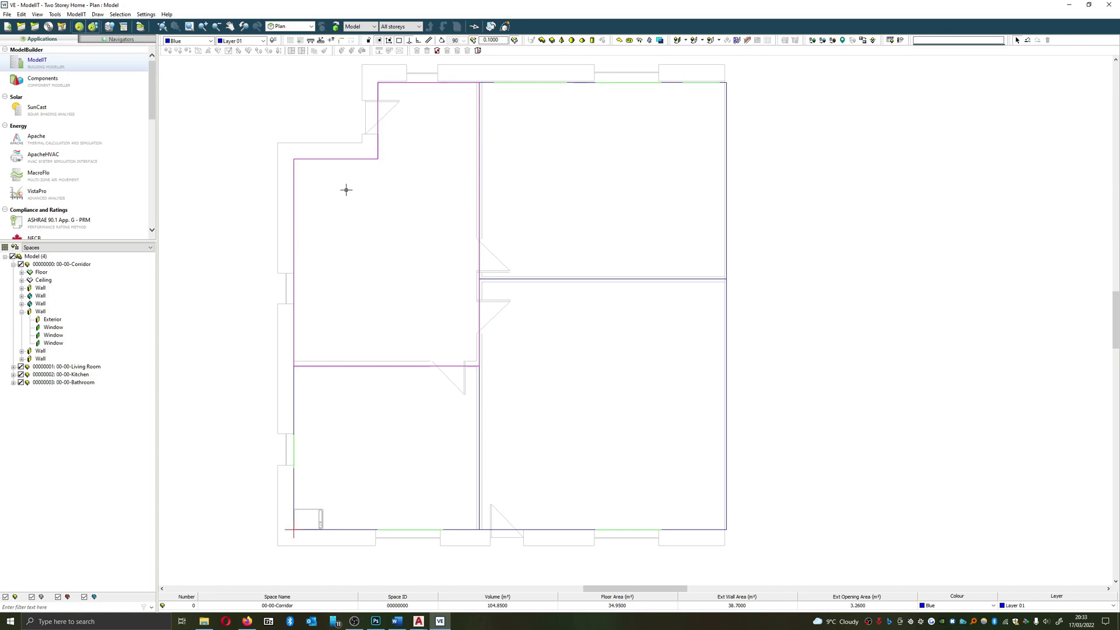
left_click(560, 307)
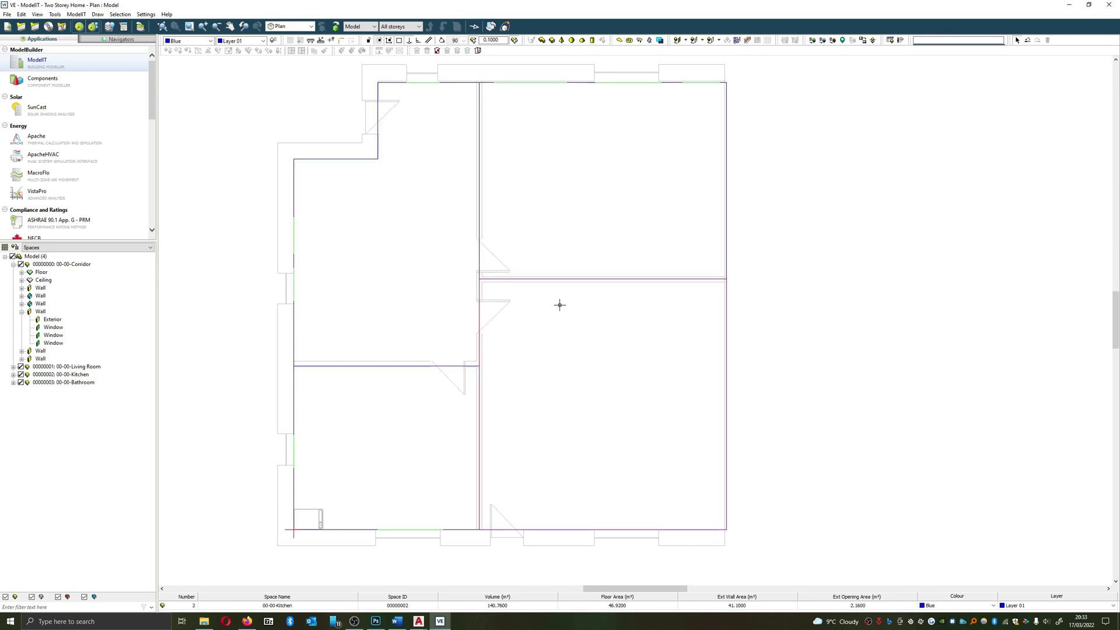
key("ctrl+a")
left_click(870, 322)
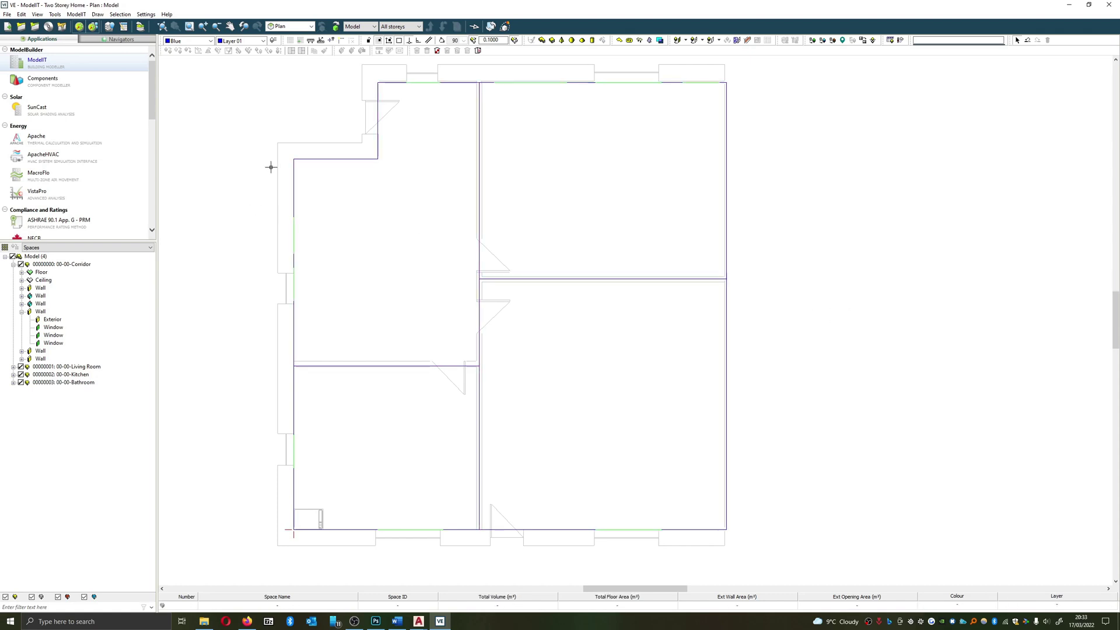
left_click_drag(270, 160, 777, 438)
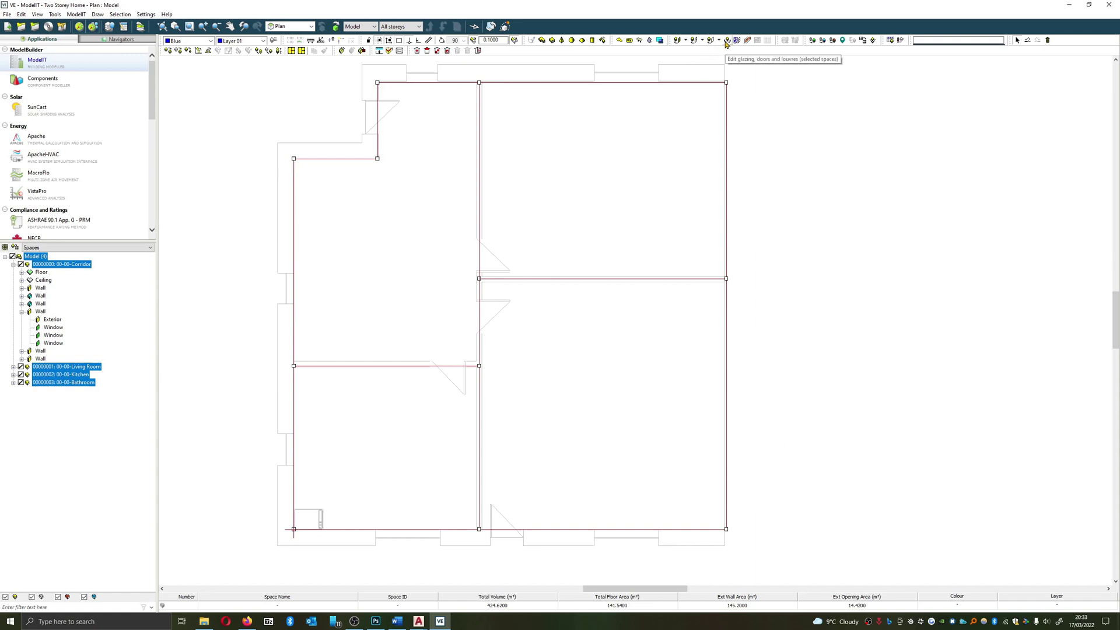
left_click(727, 42)
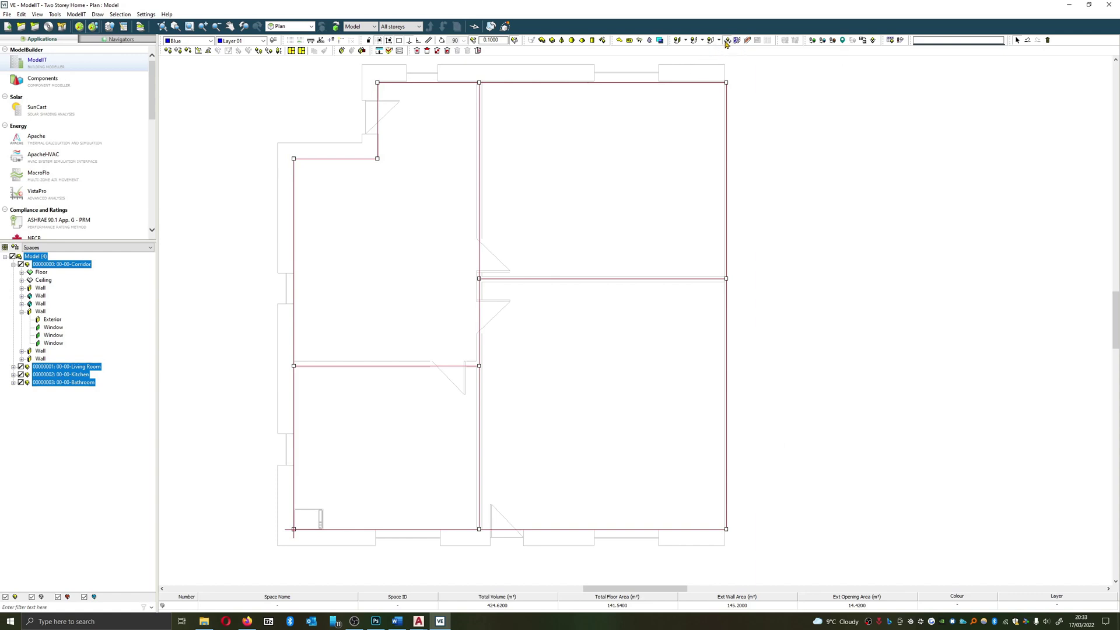
left_click_drag(543, 249, 477, 208)
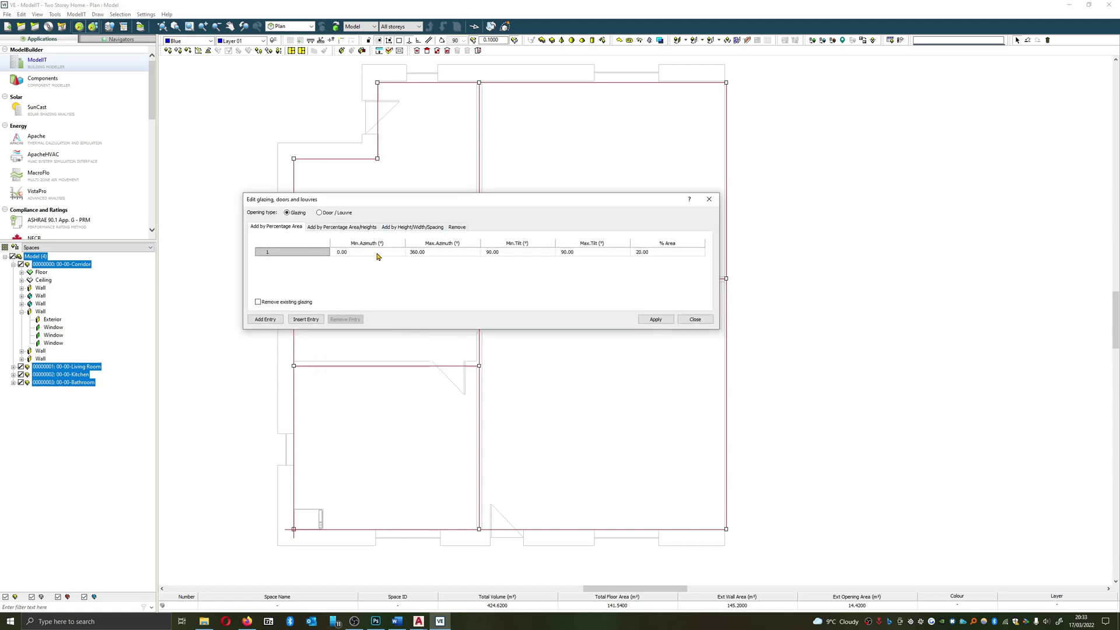
Tick Remove existing glazing and review the azimuth and tilt ranges.
left_click(285, 302)
left_click(369, 252)
left_click(417, 252)
left_click(347, 251)
left_click(408, 252)
left_click(368, 254)
left_click(473, 252)
left_click(503, 252)
left_click(582, 252)
Set % Area to 50, apply it to the four spaces and close the dialog.
left_click(659, 254)
type("50")
left_click(665, 319)
left_click(717, 204)
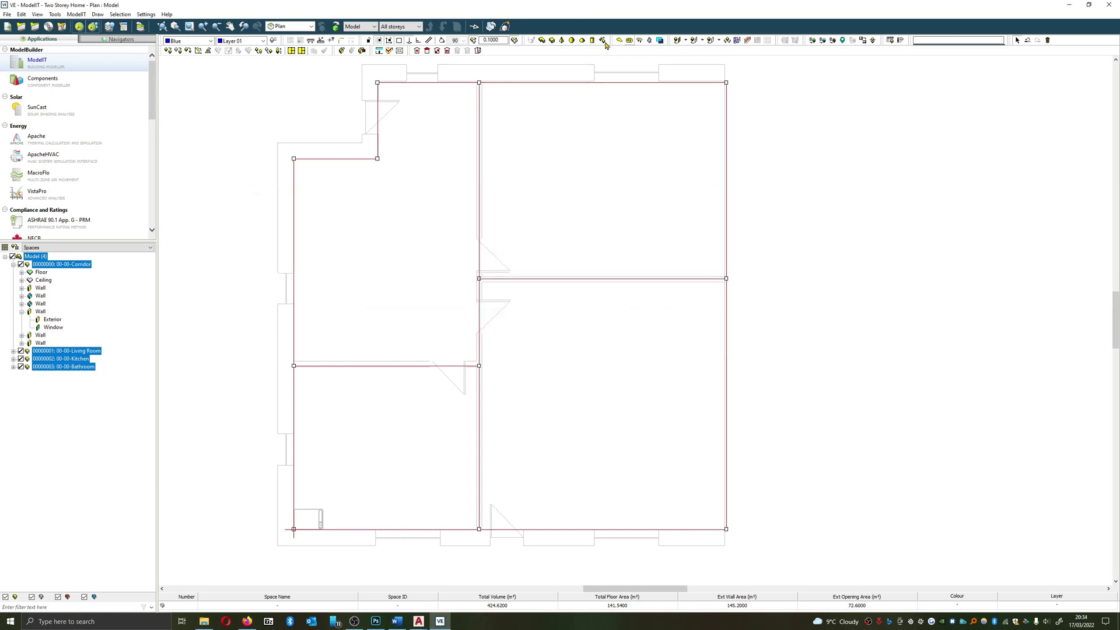
left_click(505, 27)
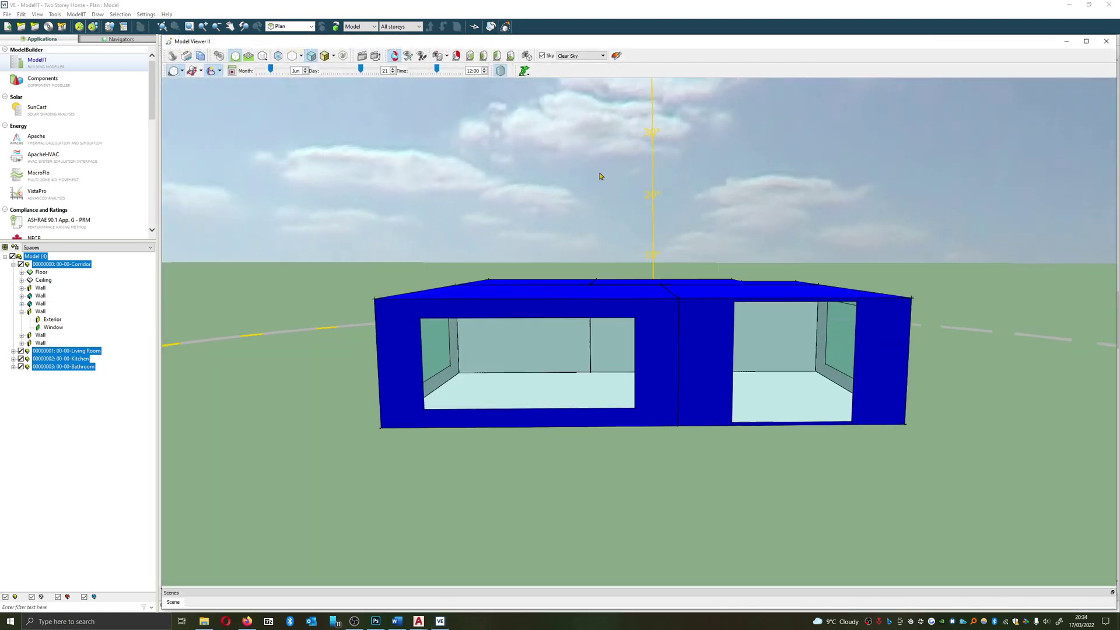
left_click_drag(600, 176, 815, 266)
left_click(503, 30)
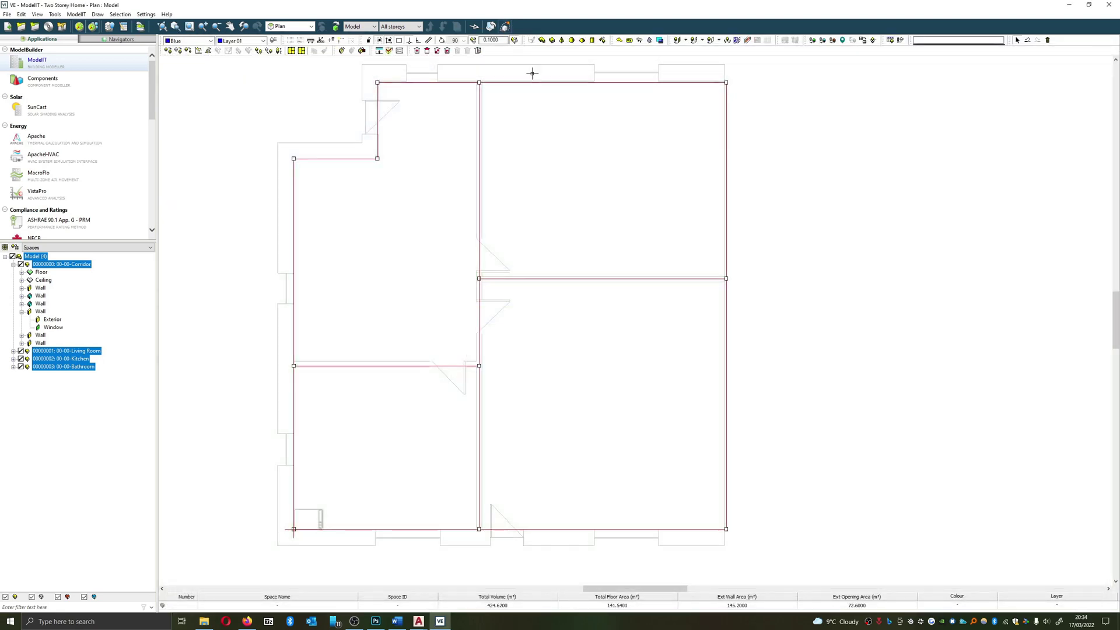
Glaze exterior walls at 40% area, 1.2 m height and 1.2 m Y-offset, then open Model Viewer II.
left_click(728, 41)
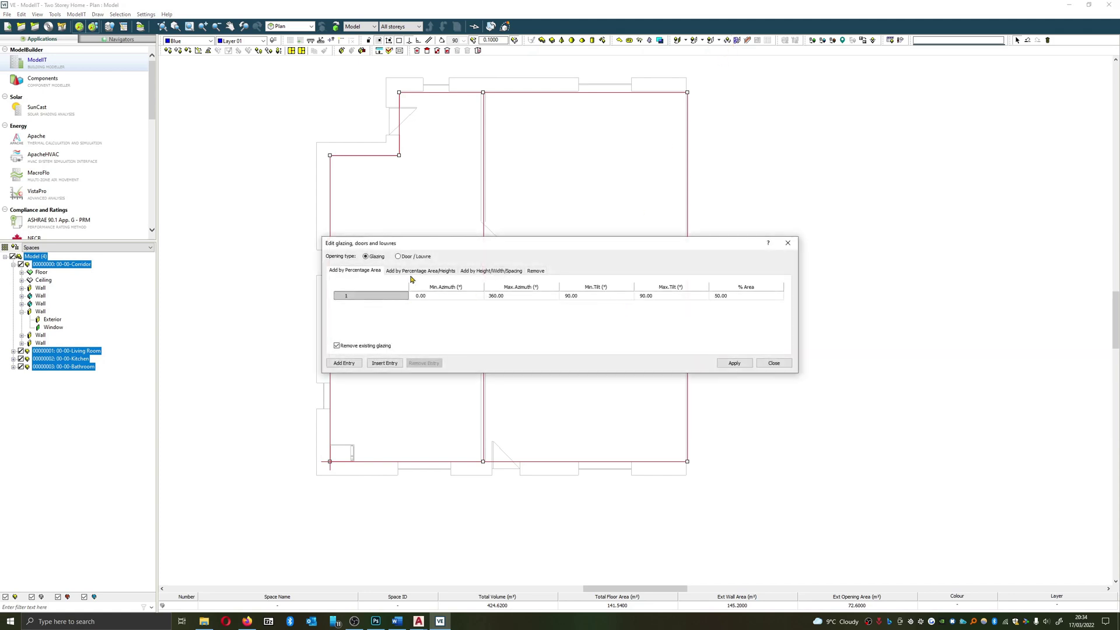
left_click(432, 273)
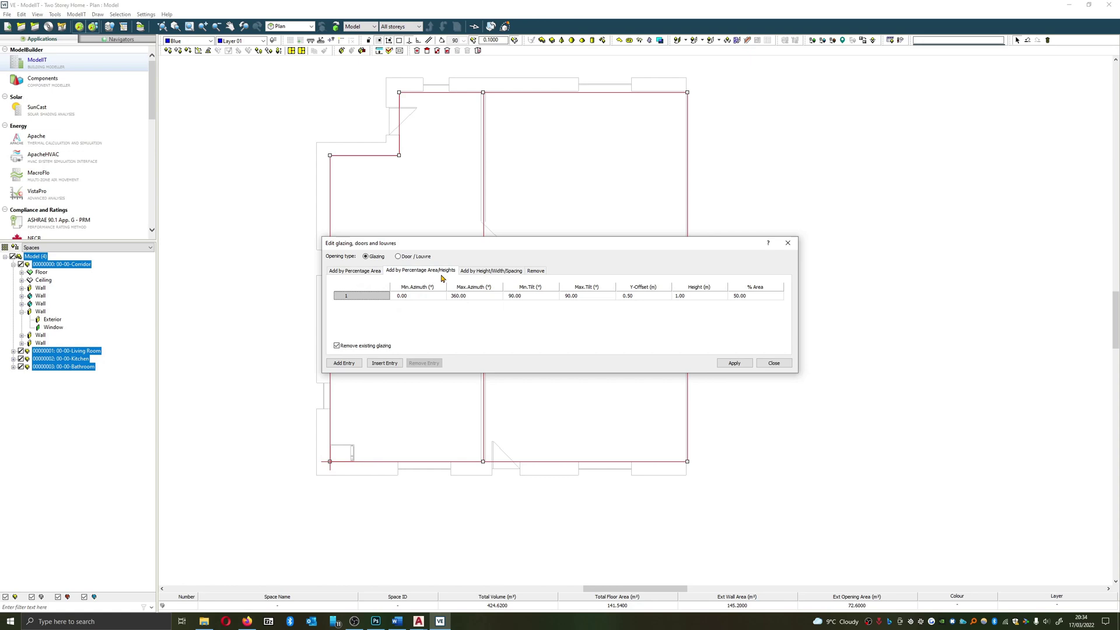
left_click(640, 298)
left_click_drag(640, 298, 607, 301)
type("1.2")
double_click(708, 293)
type("1.2")
double_click(744, 297)
type("40")
left_click(731, 363)
left_click(775, 363)
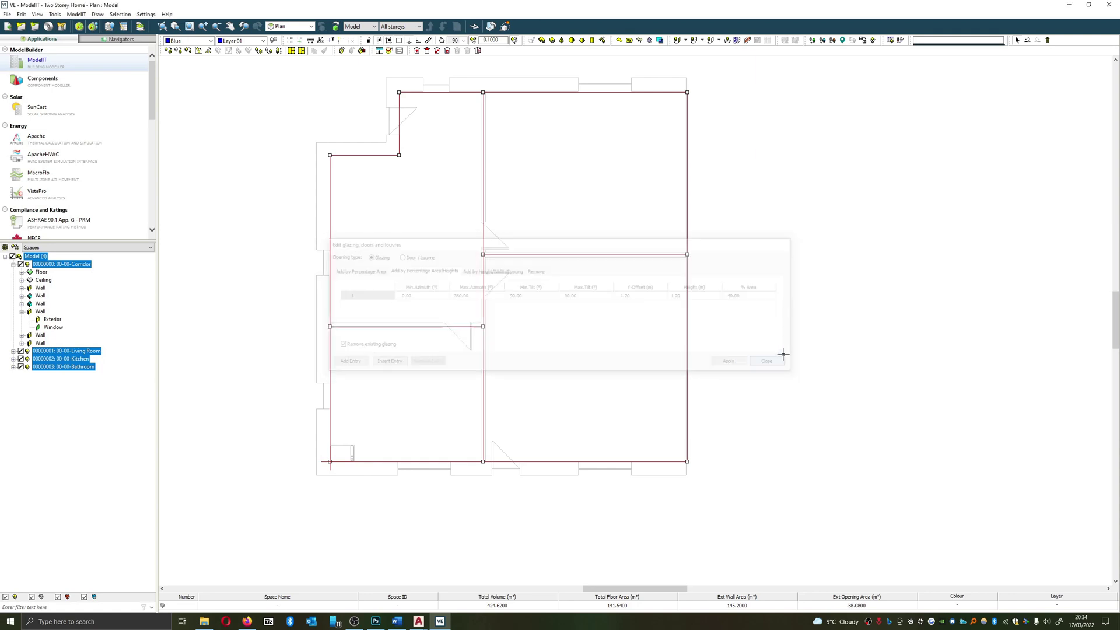
left_click(505, 26)
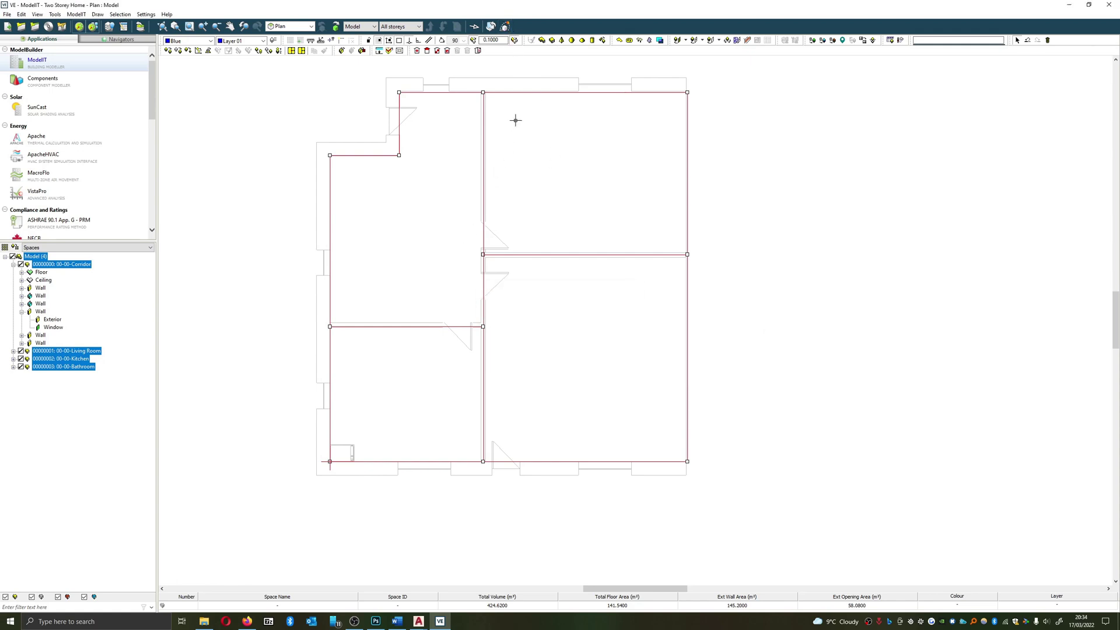
left_click(506, 26)
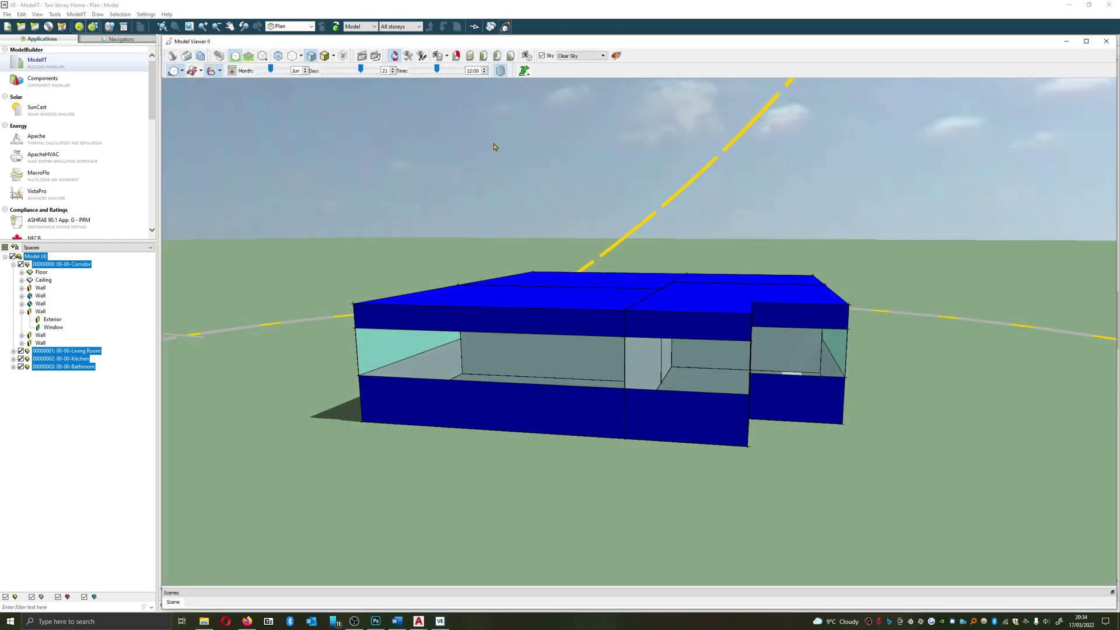
left_click_drag(492, 151, 445, 253)
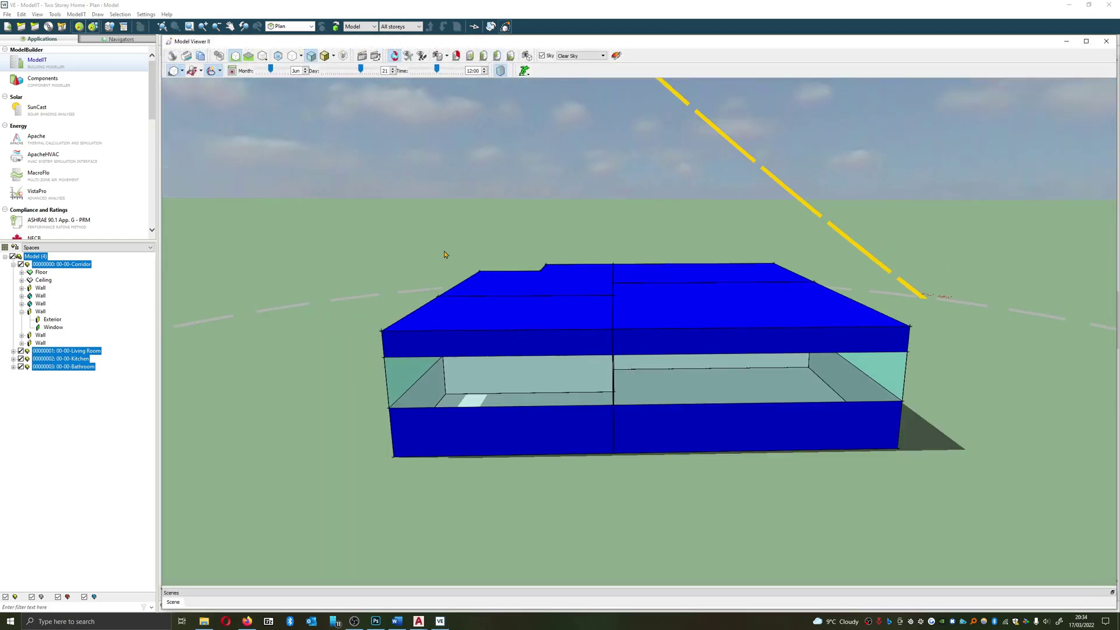
left_click(506, 27)
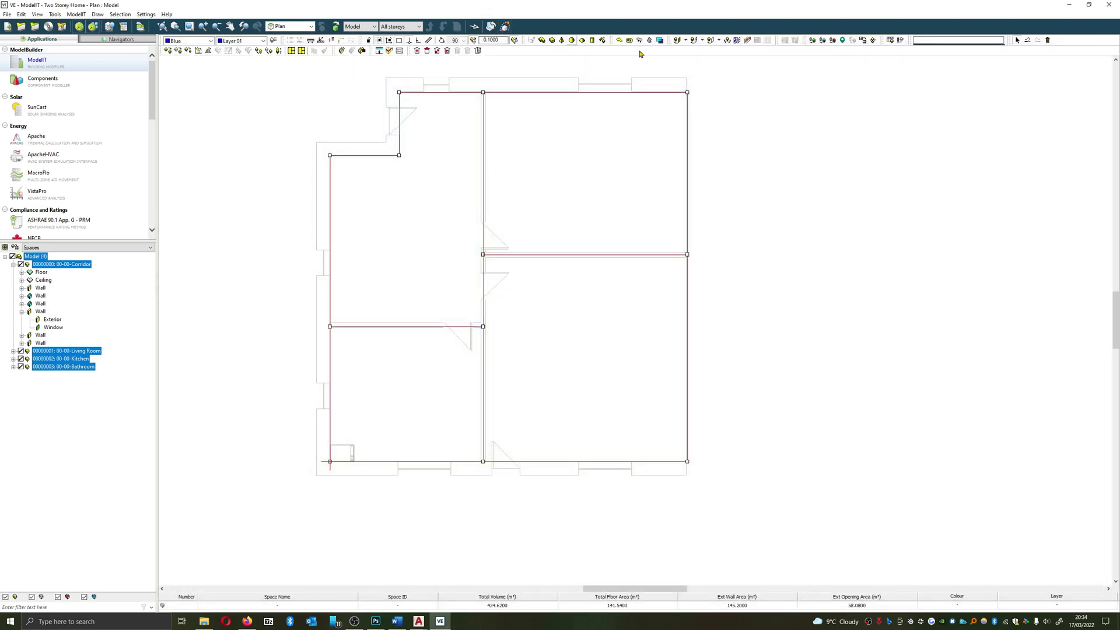
Apply the Remove tab to strip all exterior glazing, then preview the bare walls in Model Viewer II.
left_click(729, 41)
left_click(499, 270)
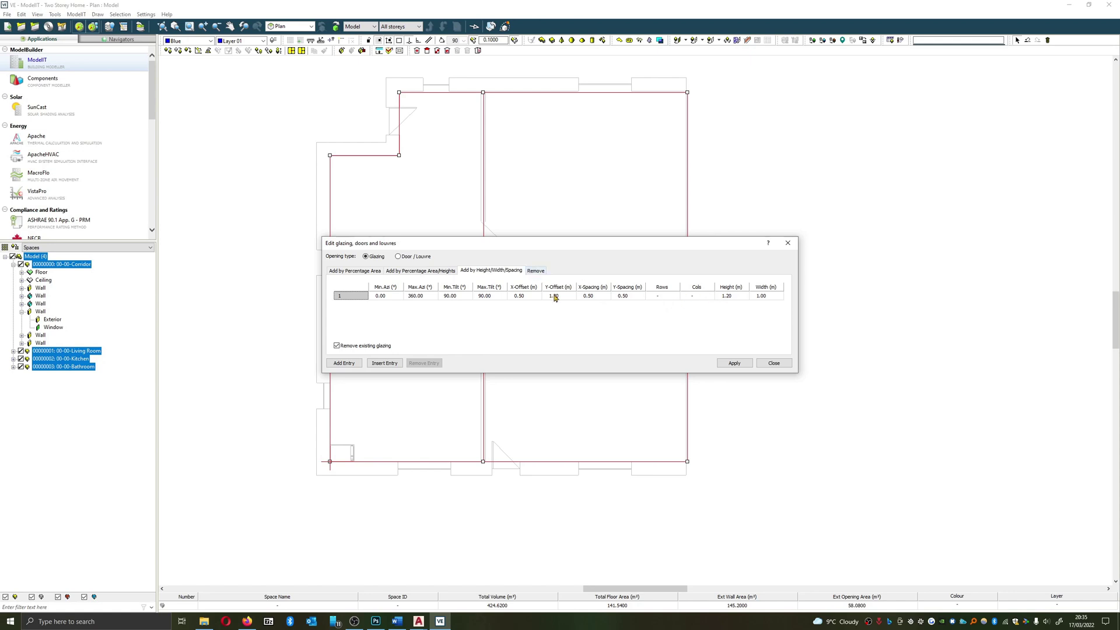
left_click(538, 271)
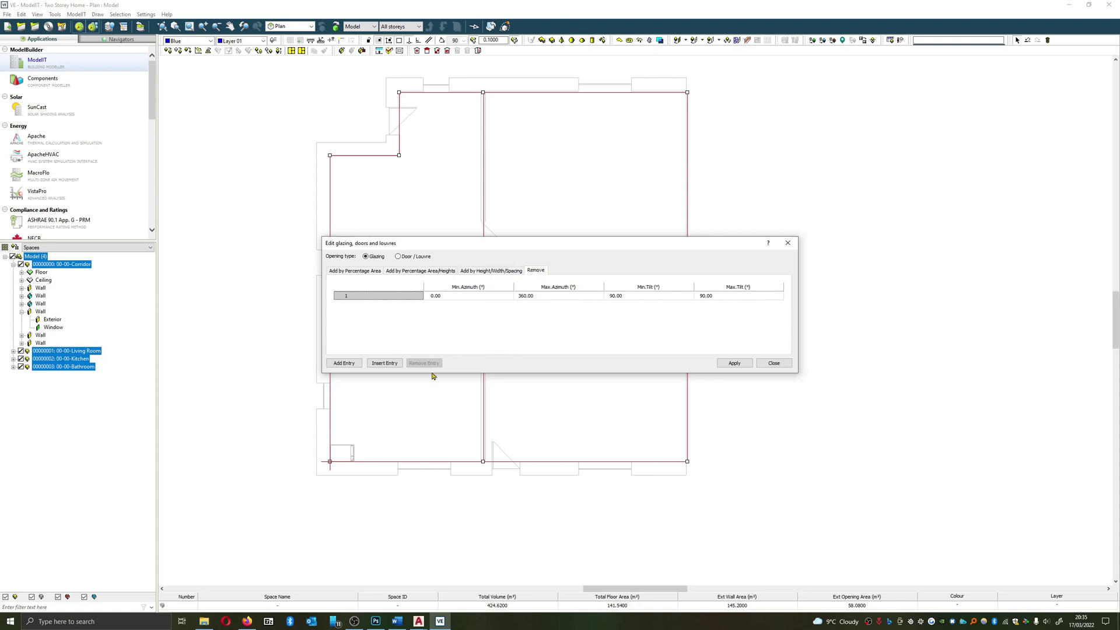
left_click(736, 364)
left_click(774, 364)
left_click(504, 26)
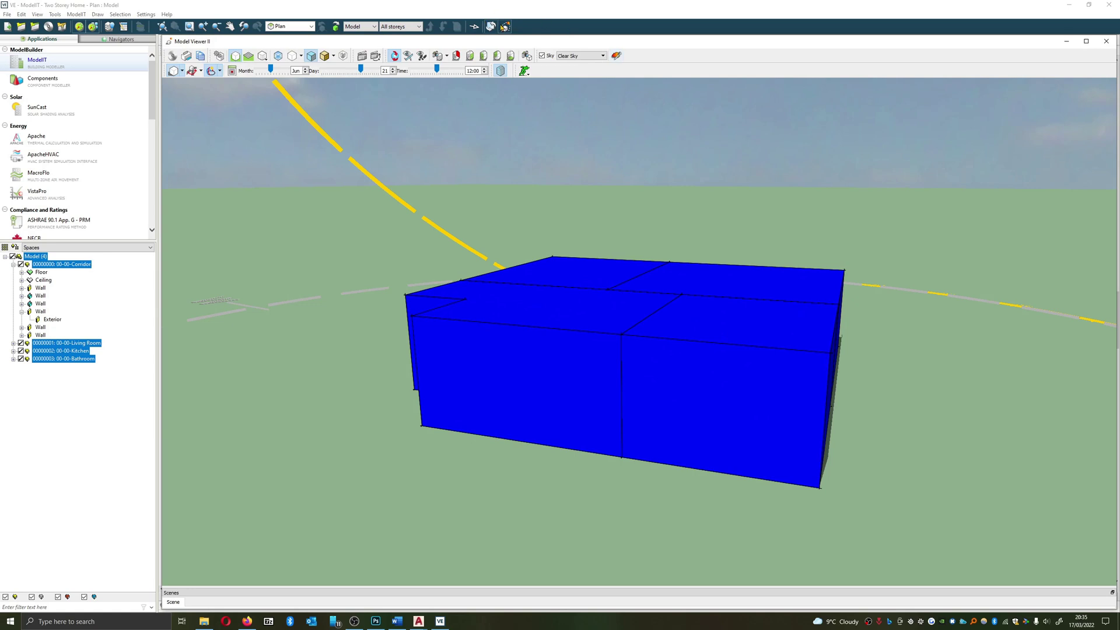
left_click(501, 26)
Select all four spaces on the plan.
left_click(738, 41)
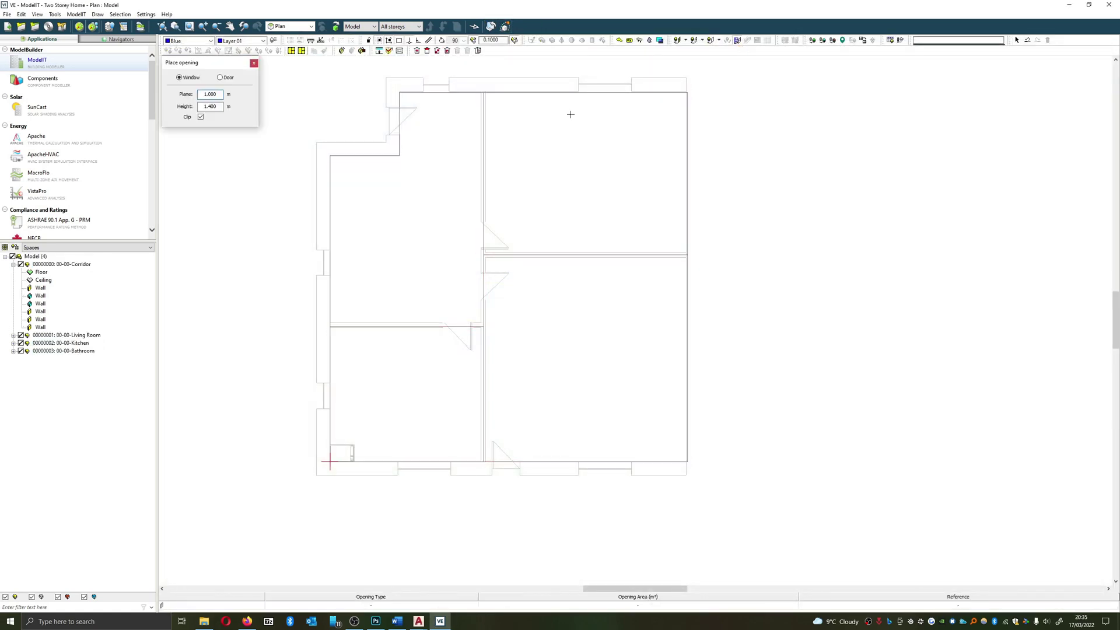
left_click(255, 63)
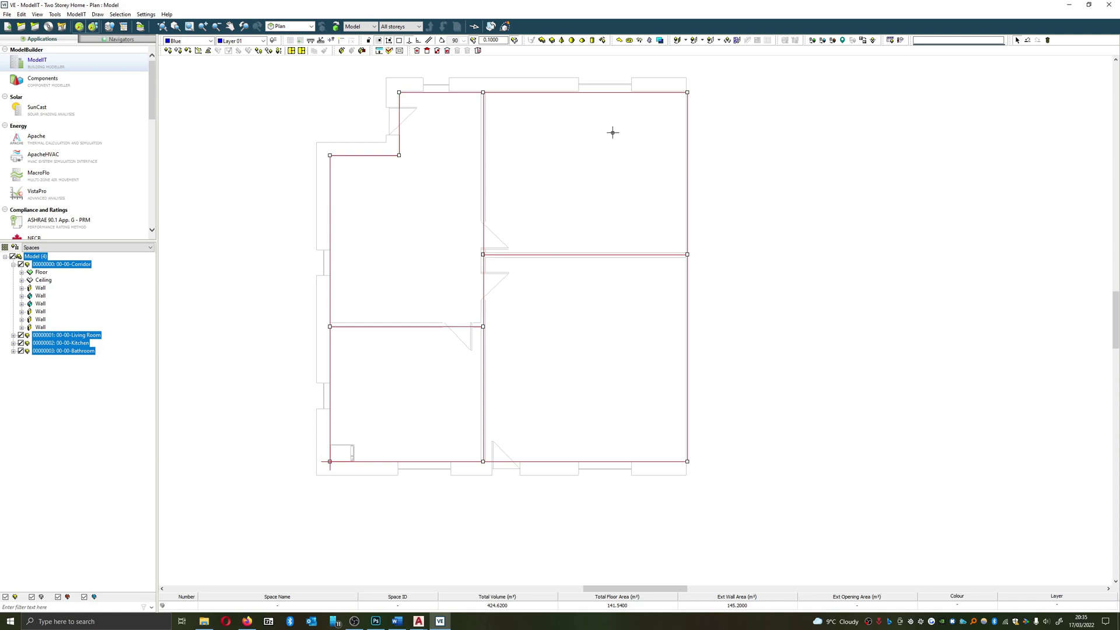
left_click(706, 153)
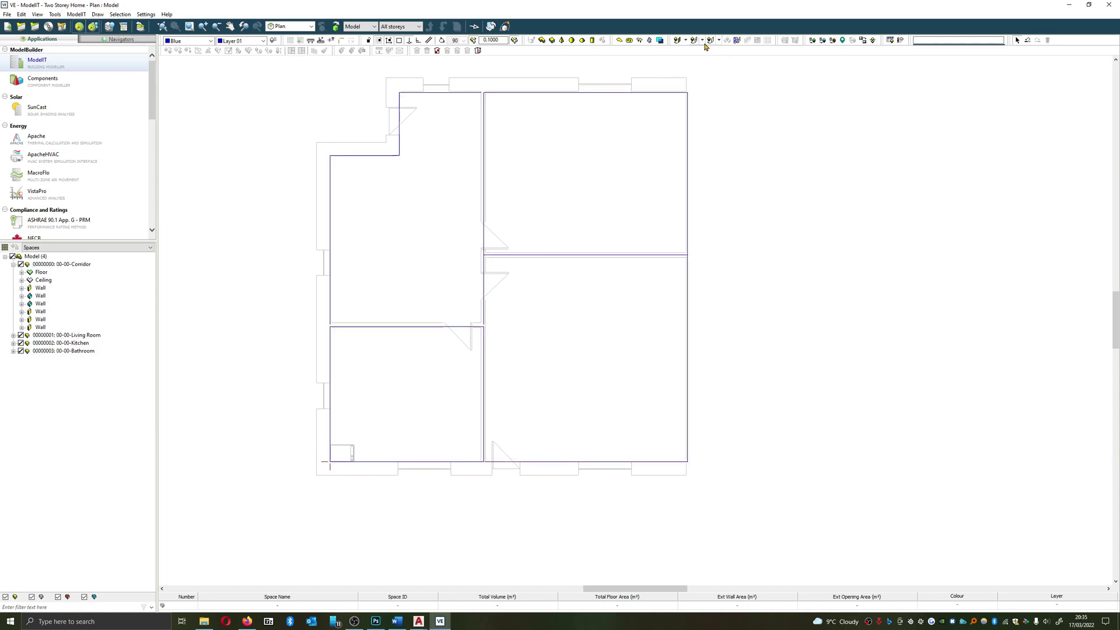
left_click_drag(340, 115, 747, 307)
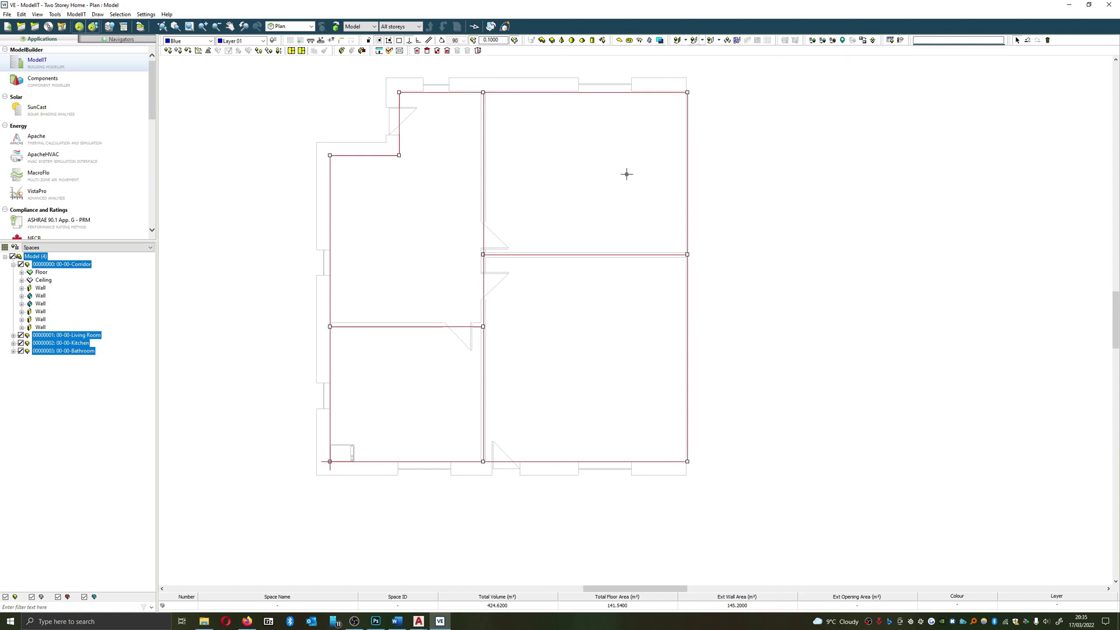
Place 1.2 m high windows at 1.2 m plane height on the top, bottom and left exterior walls.
left_click(737, 40)
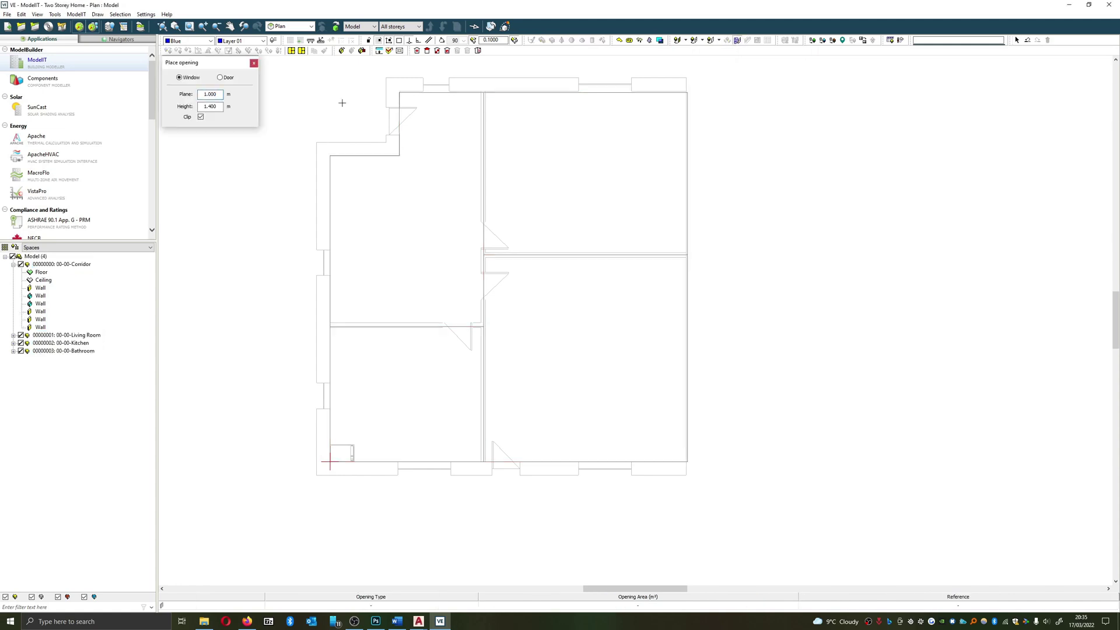
double_click(206, 97)
type("1.2")
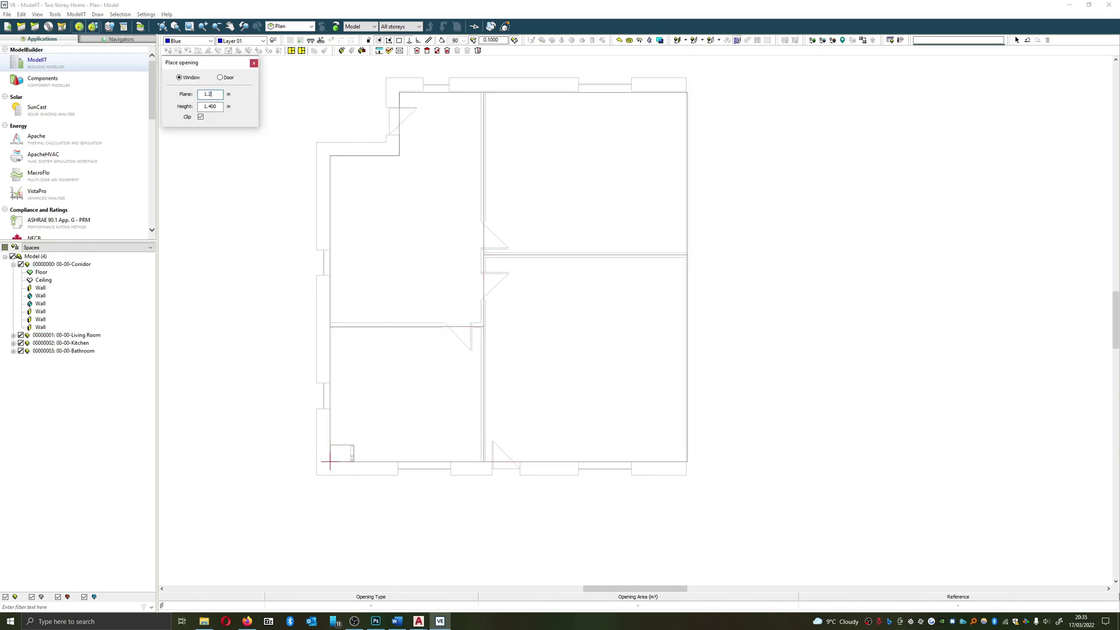
double_click(209, 107)
type("1.2")
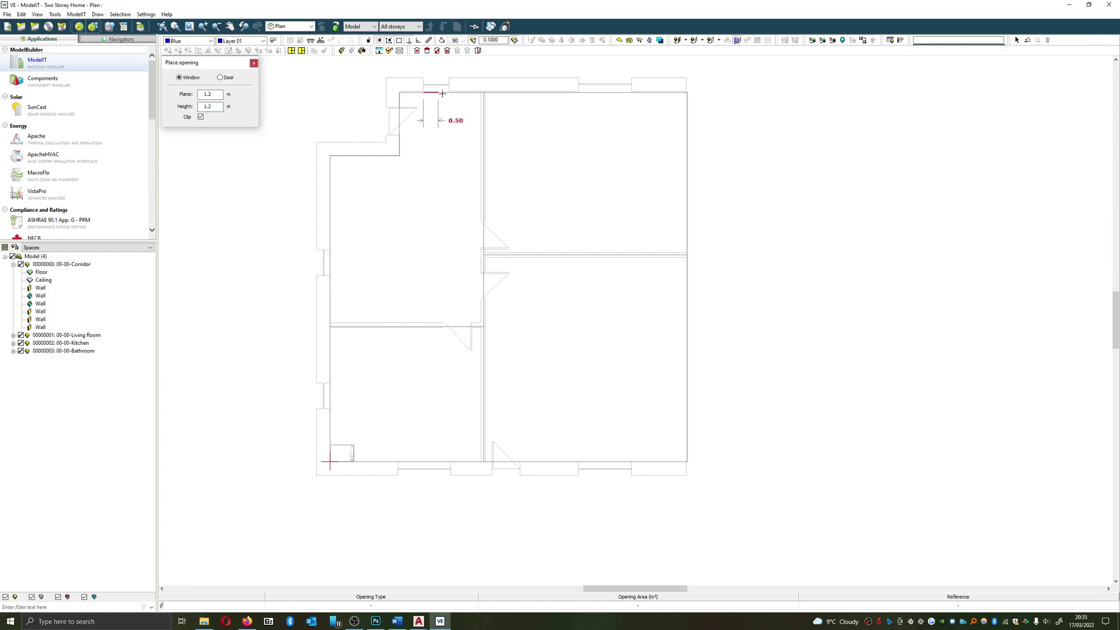
left_click(631, 92)
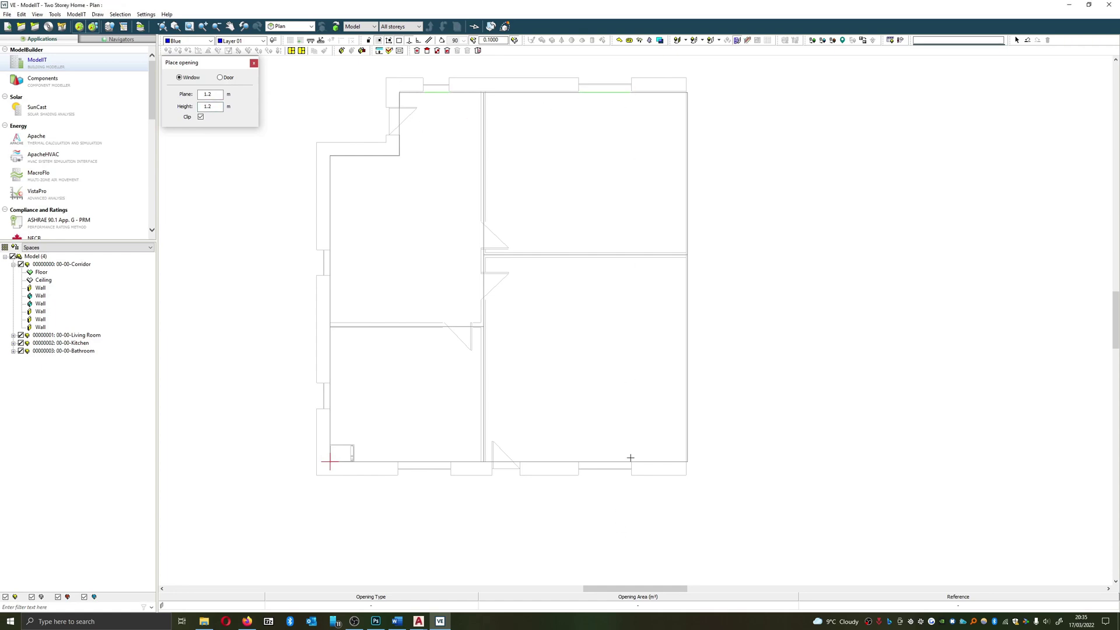
left_click(581, 462)
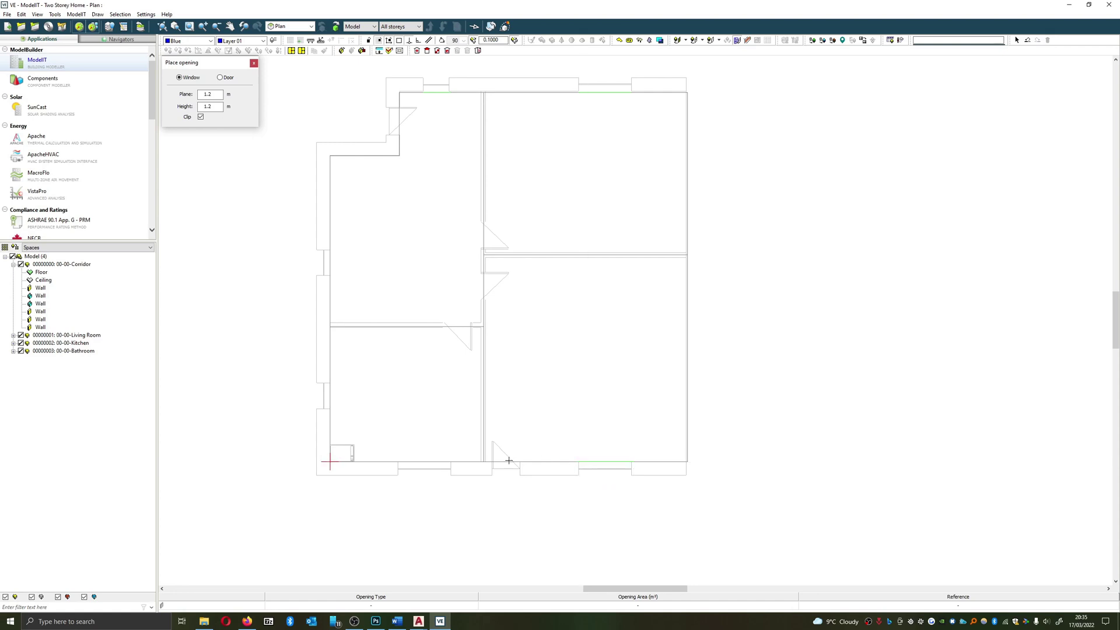
left_click(398, 461)
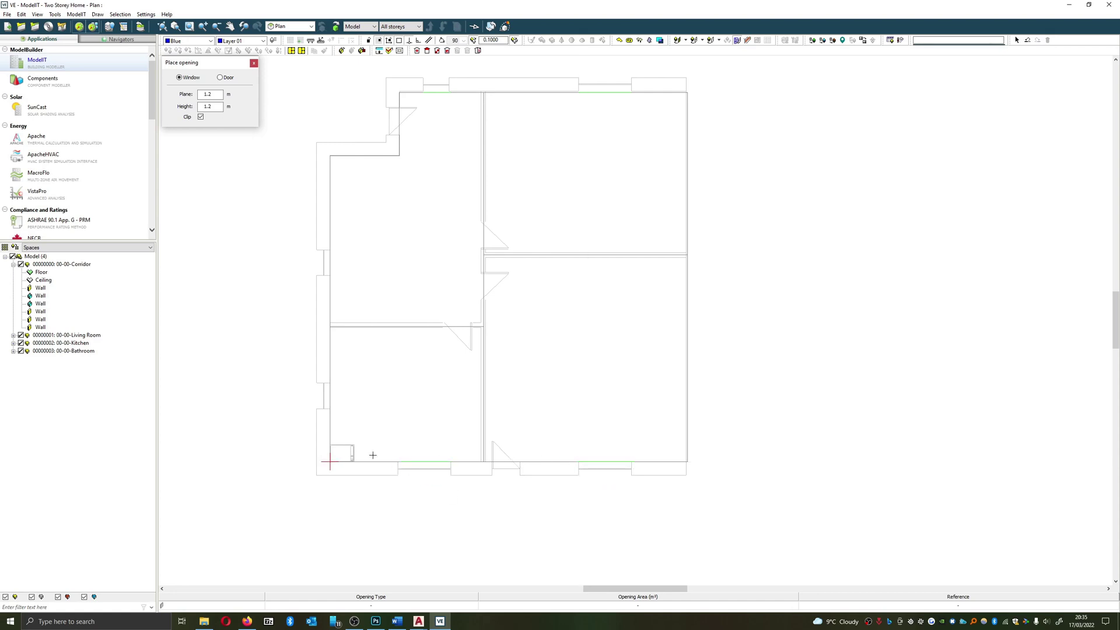
left_click(325, 383)
left_click(327, 251)
Add two 2.4 m high doors on the upper-left and bottom walls, then select the Corridor.
left_click(220, 78)
double_click(219, 108)
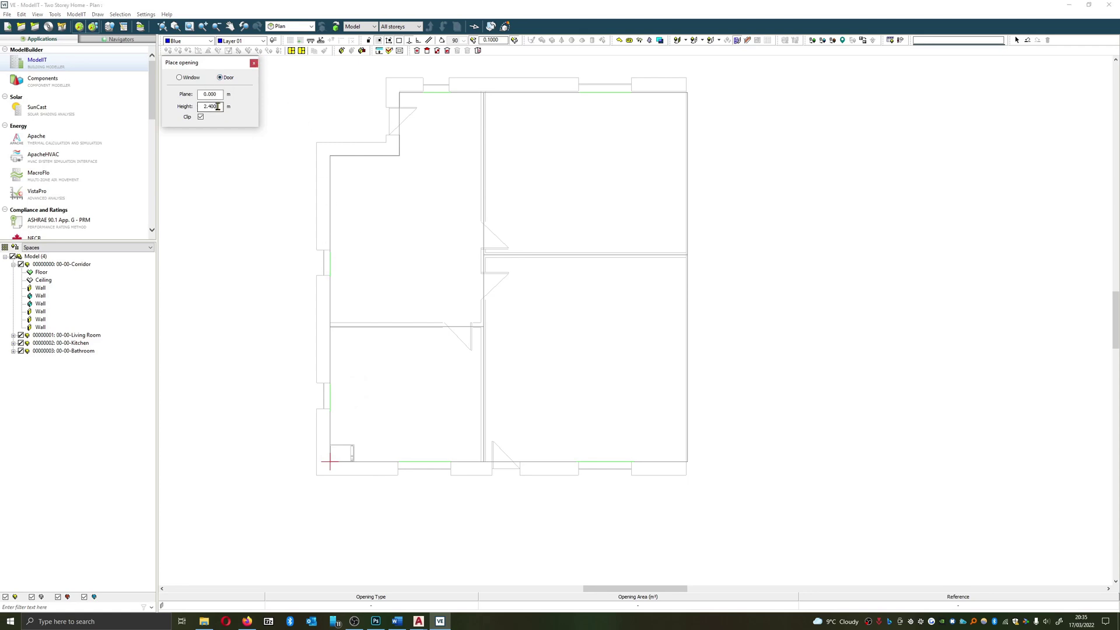
left_click(400, 120)
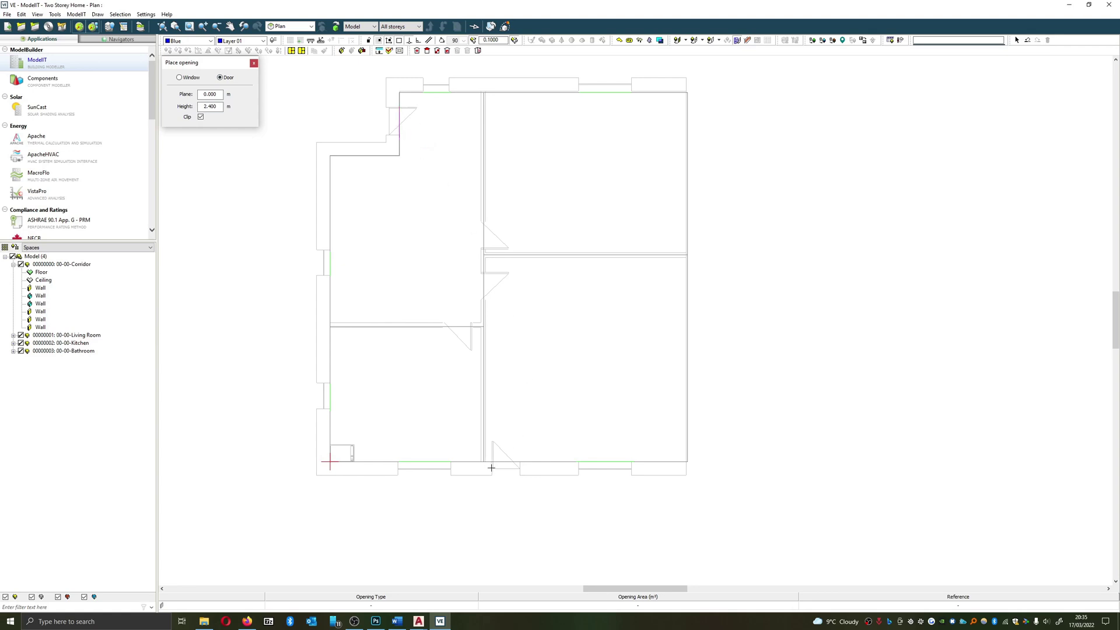
left_click(506, 467)
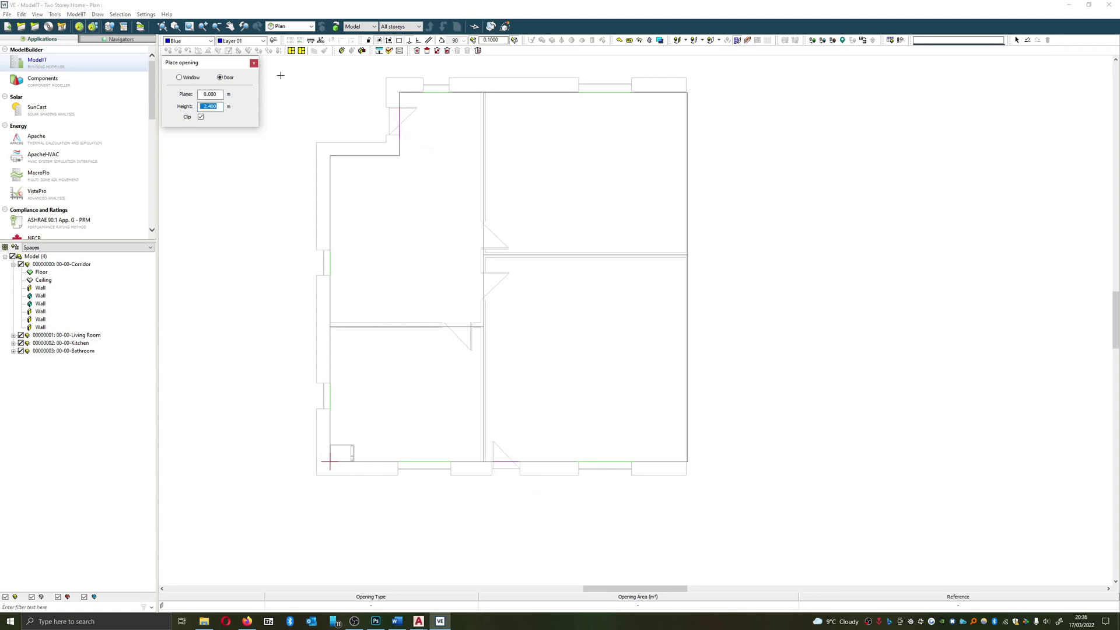
left_click(254, 64)
left_click(474, 117)
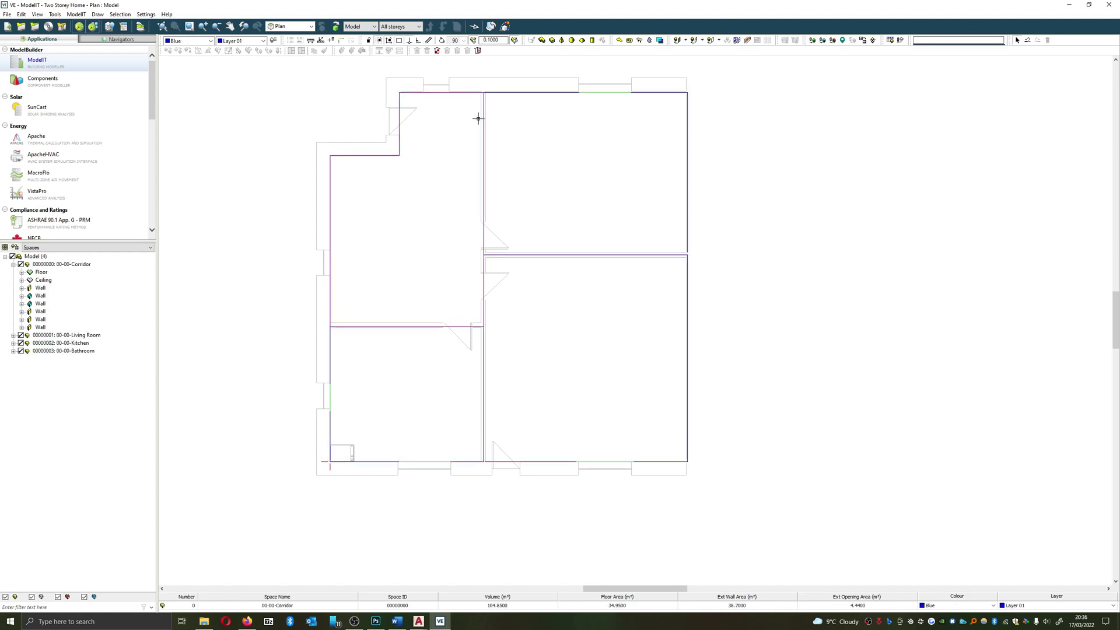
left_click(485, 153)
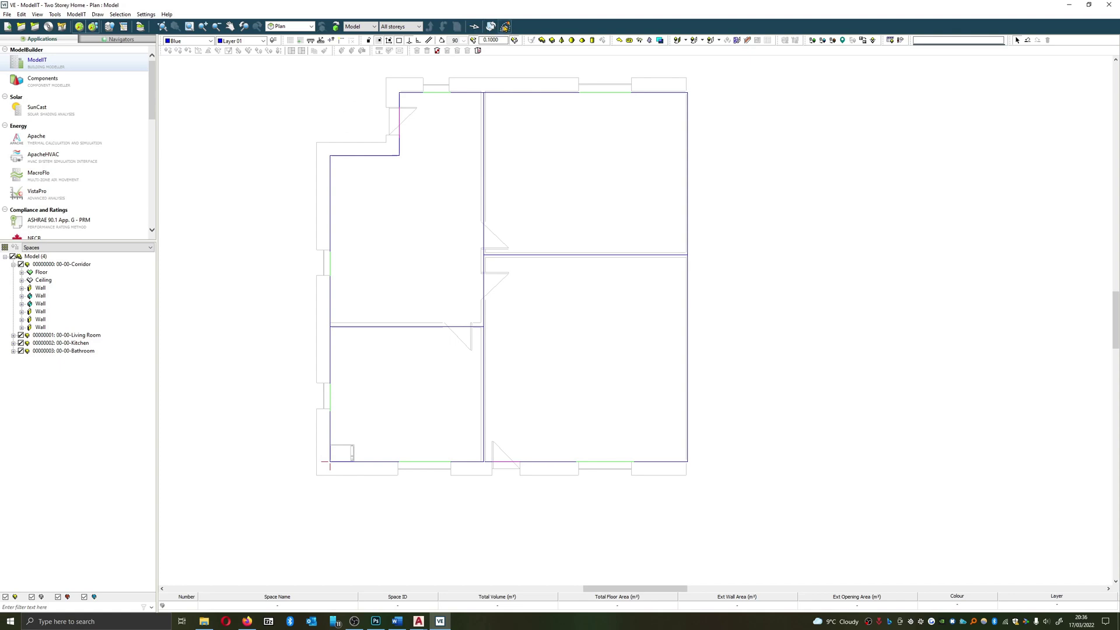
left_click(505, 26)
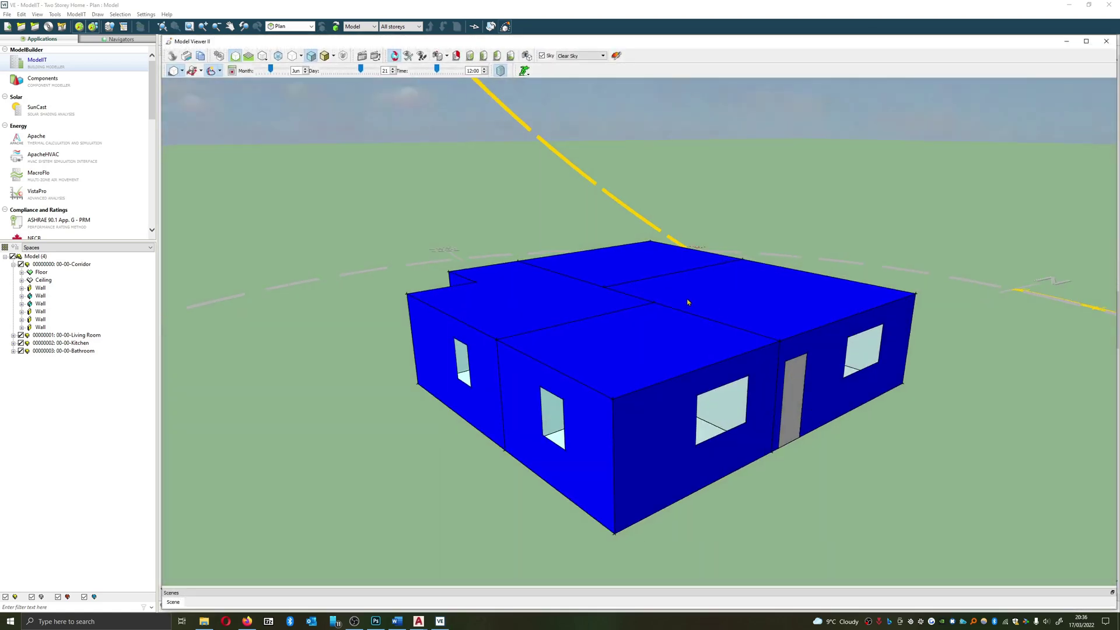
left_click_drag(687, 301, 625, 163)
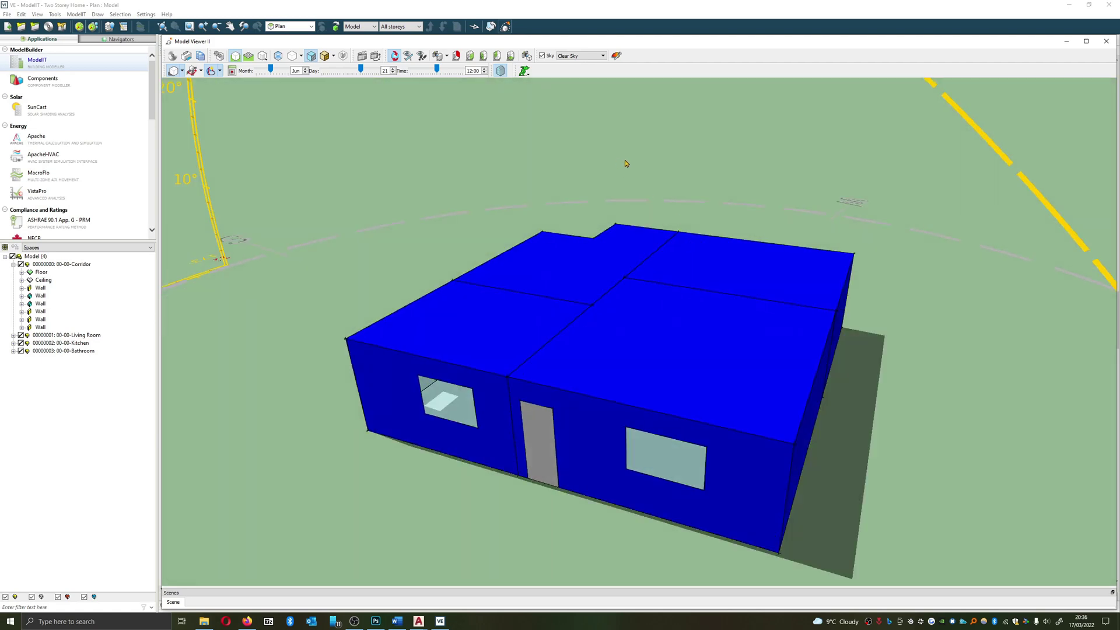
left_click(506, 27)
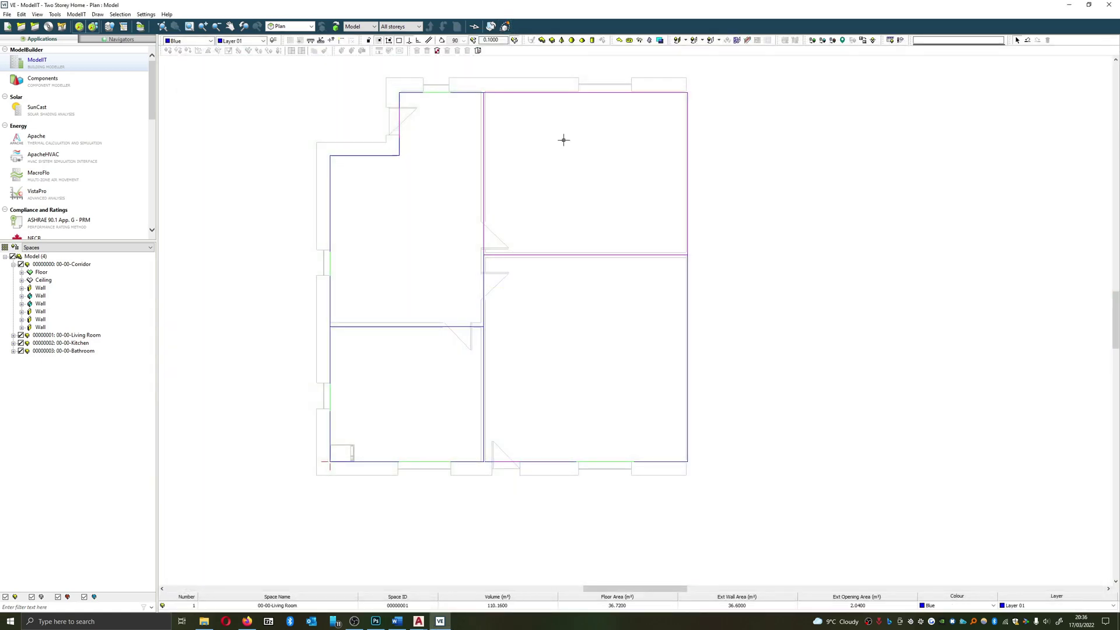